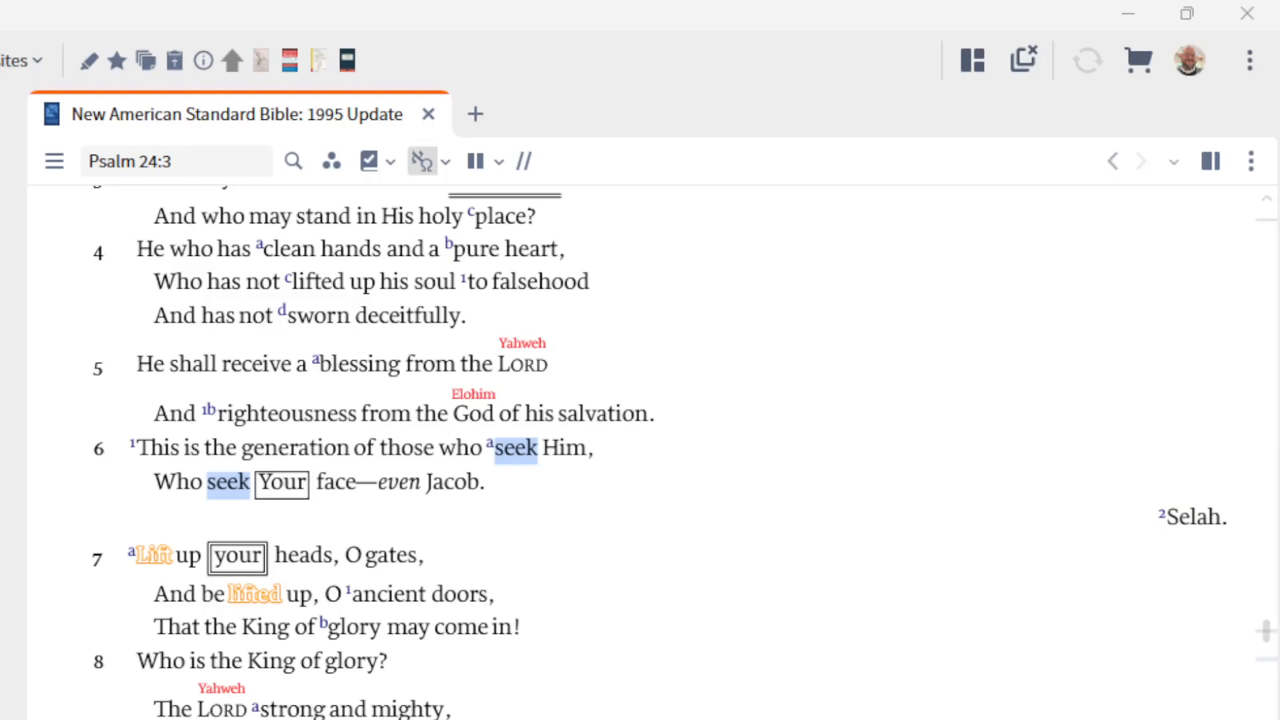
Open the Highlighting tool and show the styles in the Names of God palette.
{"action": "scroll", "coordinate": [406, 496], "scroll_direction": "down", "scroll_amount": 3}
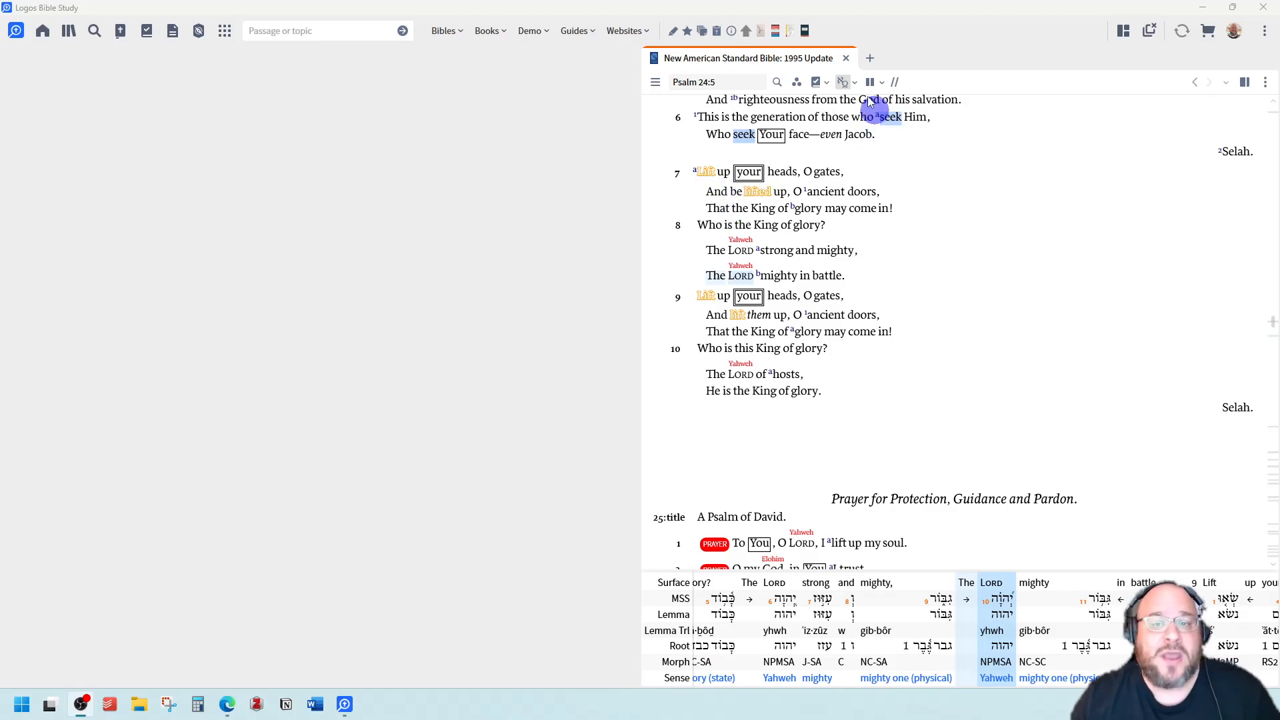
{"action": "left_click", "coordinate": [674, 32]}
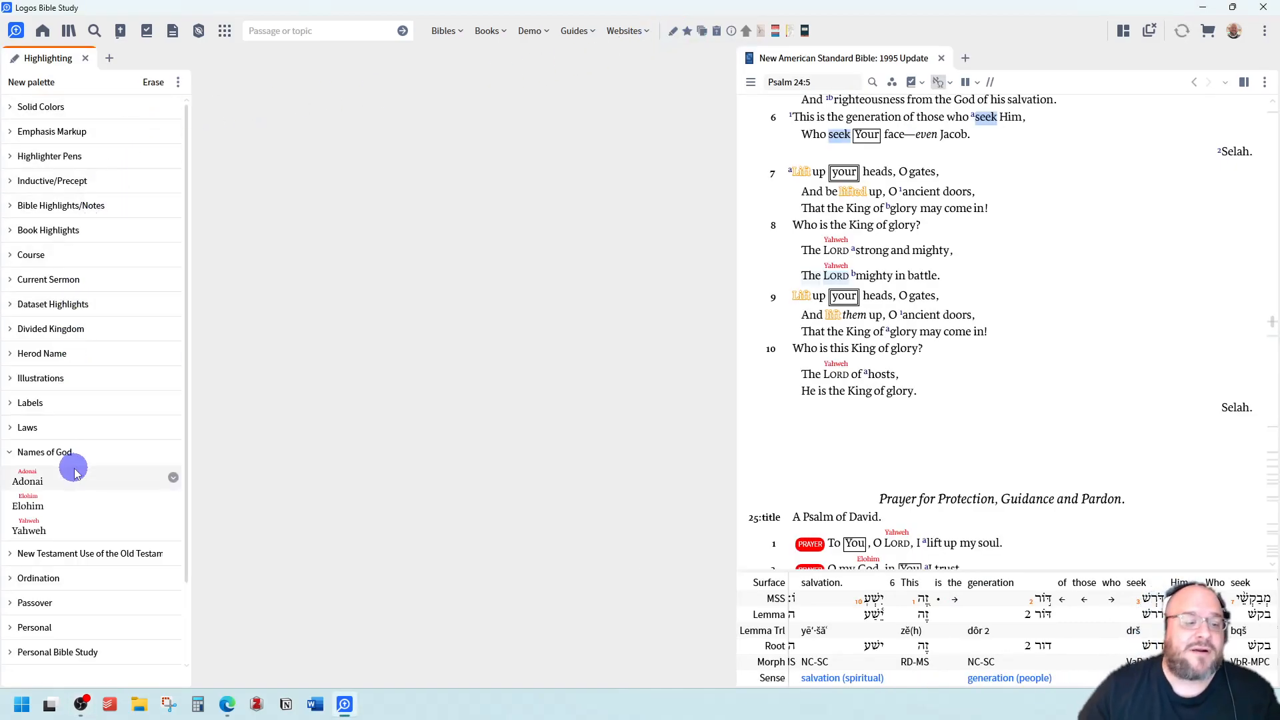
{"action": "scroll", "coordinate": [75, 433], "scroll_direction": "down", "scroll_amount": 2}
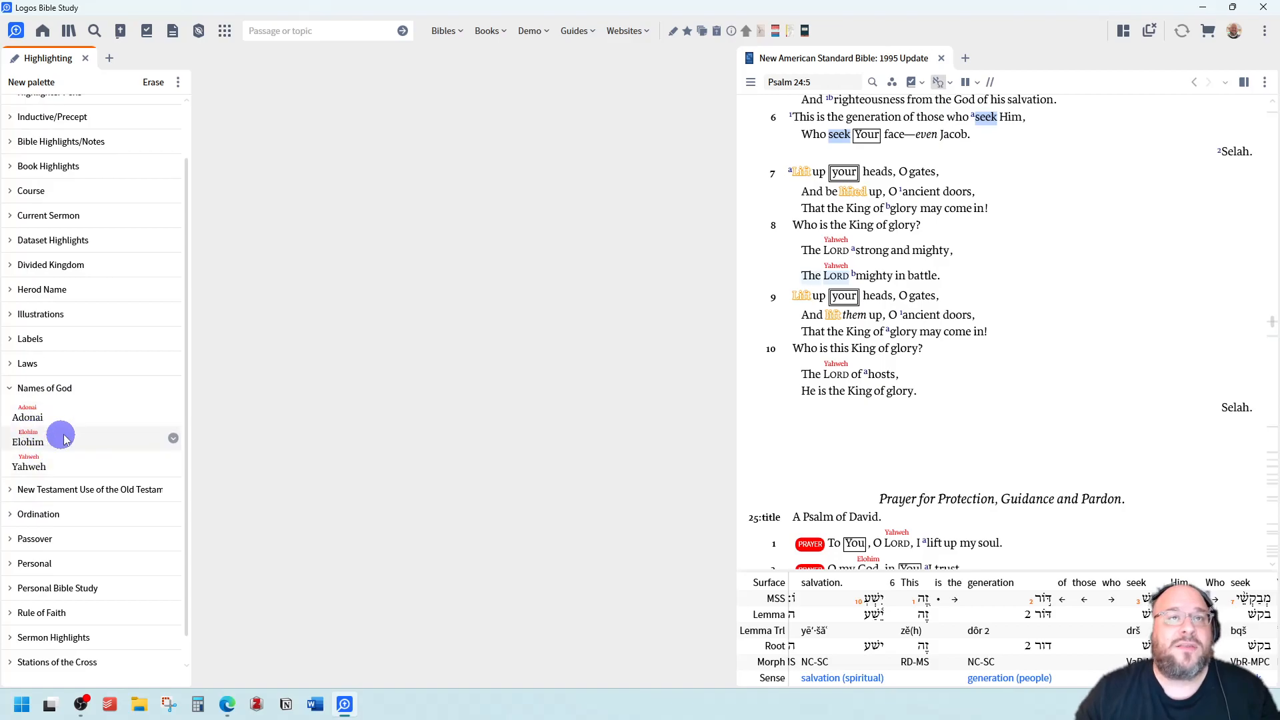
{"action": "scroll", "coordinate": [71, 423], "scroll_direction": "down", "scroll_amount": 1}
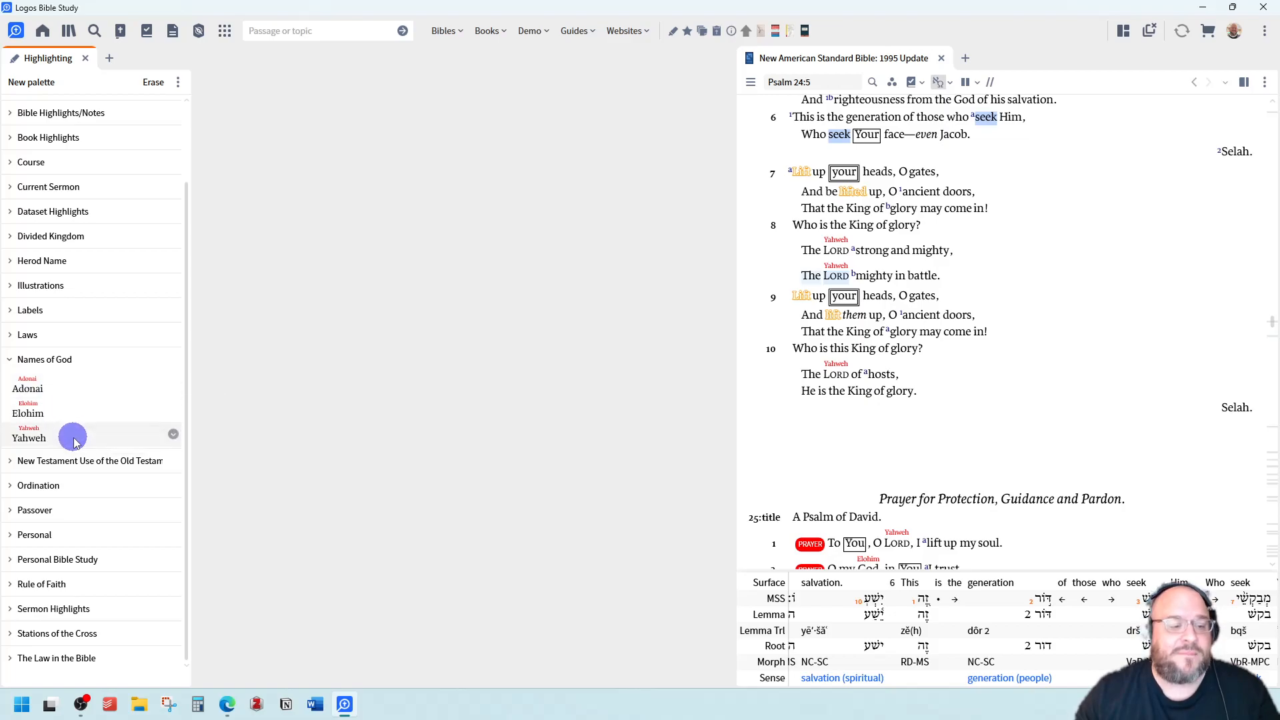
Open the Adonai style for editing, examine its inserted text-above settings and font choices, and save it.
{"action": "left_click", "coordinate": [172, 384]}
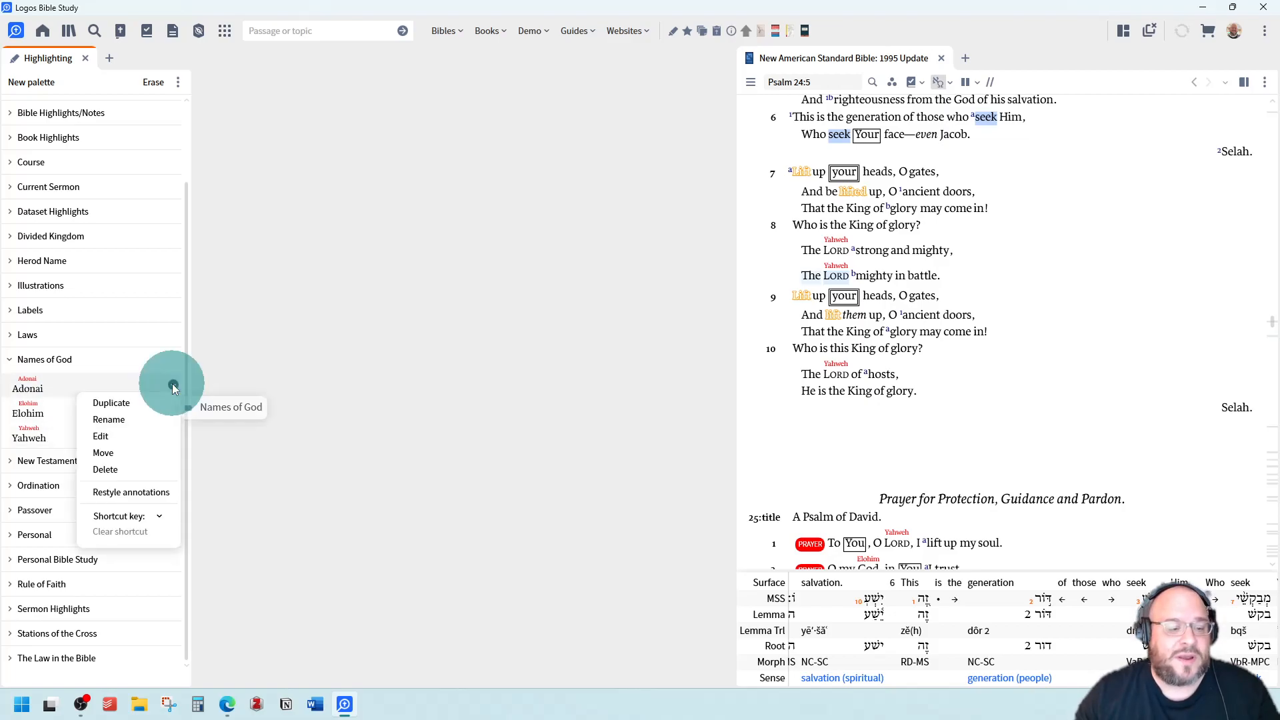
{"action": "left_click", "coordinate": [118, 442]}
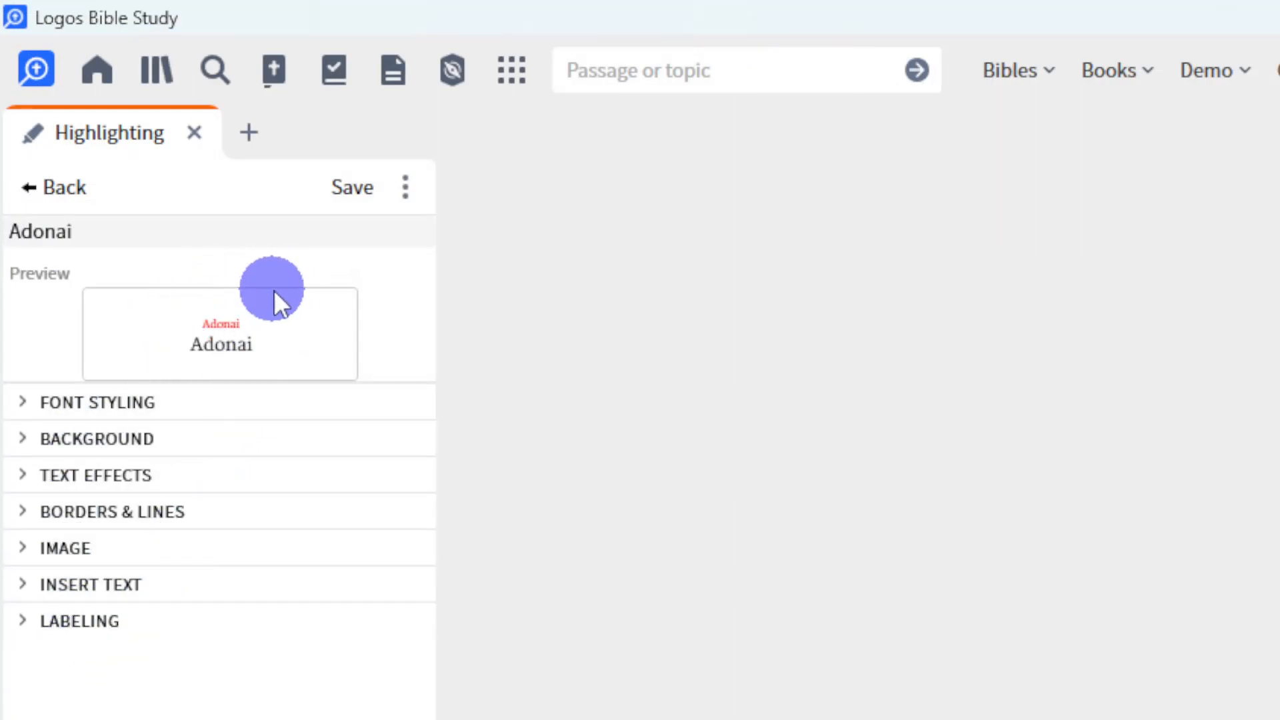
{"action": "left_click", "coordinate": [20, 580]}
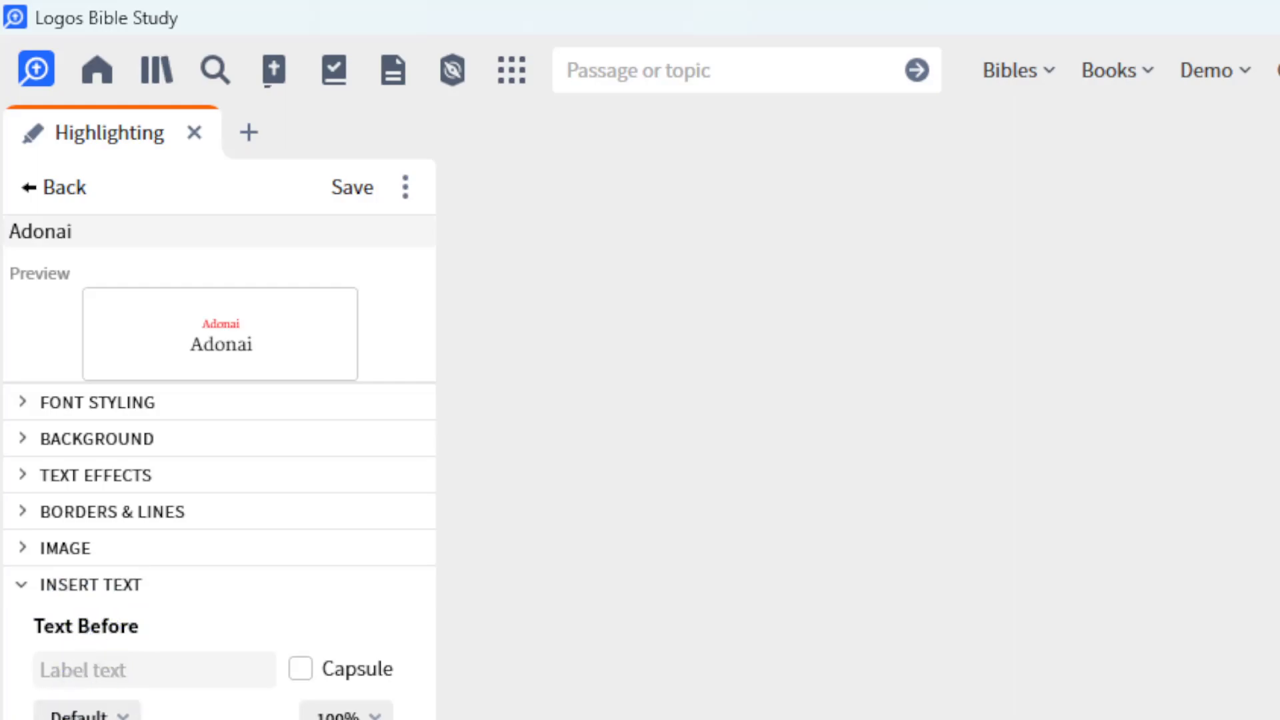
{"action": "left_click", "coordinate": [95, 648]}
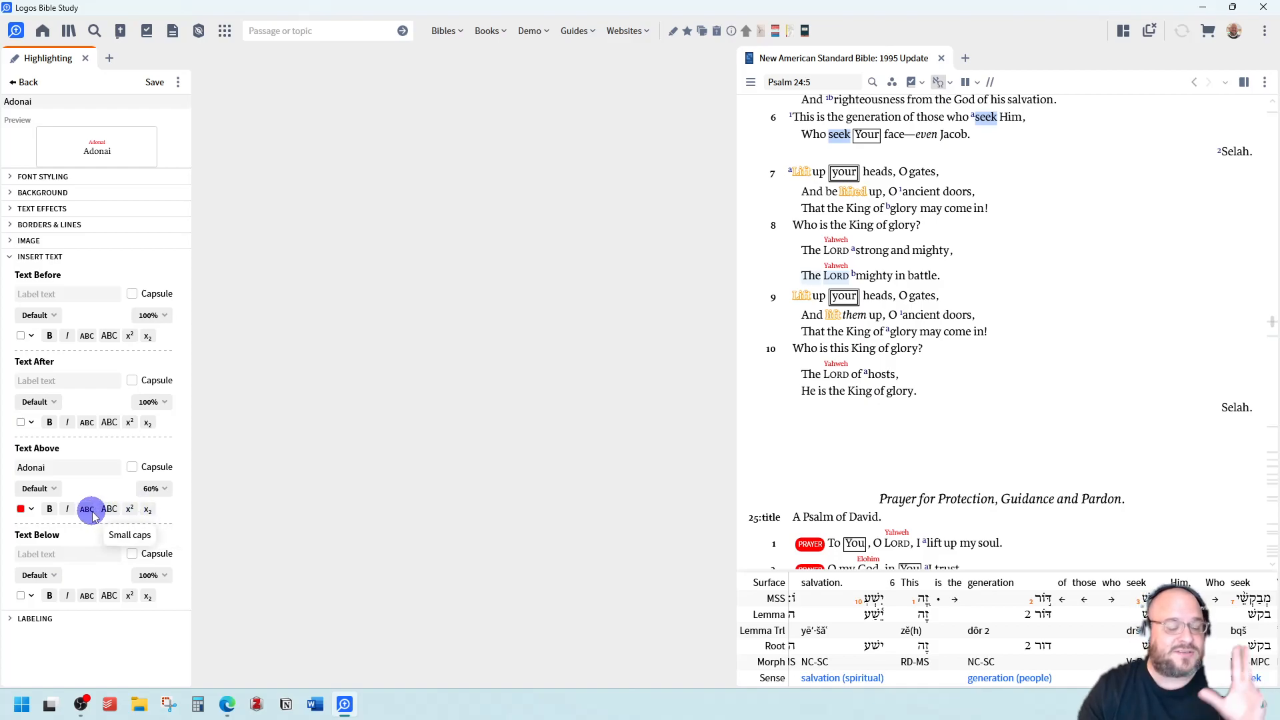
{"action": "left_click", "coordinate": [55, 490]}
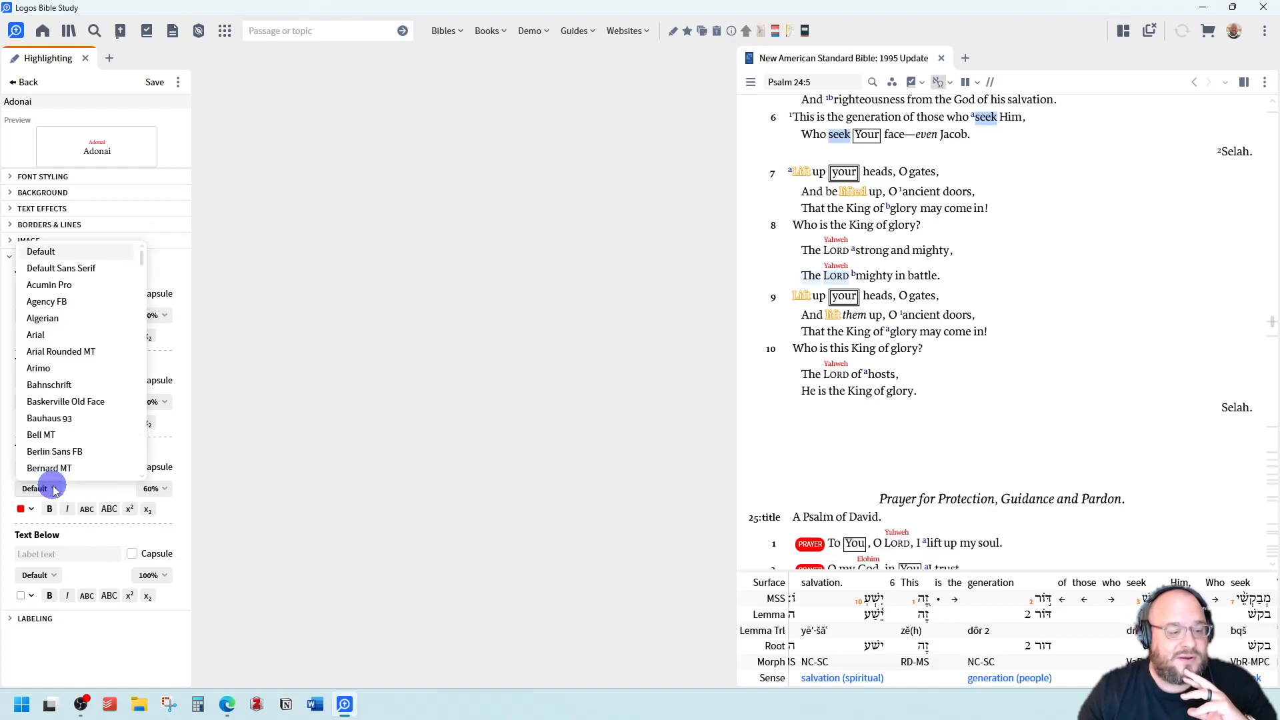
{"action": "left_click", "coordinate": [90, 485]}
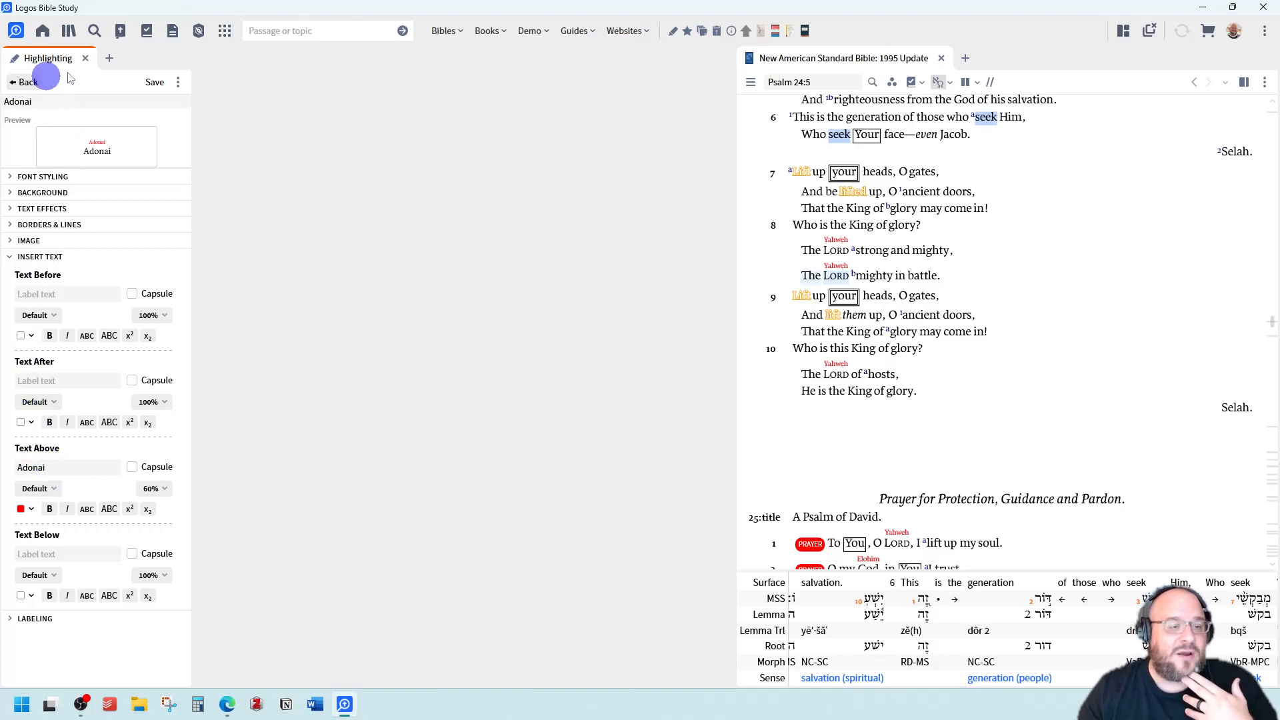
{"action": "left_click", "coordinate": [154, 81]}
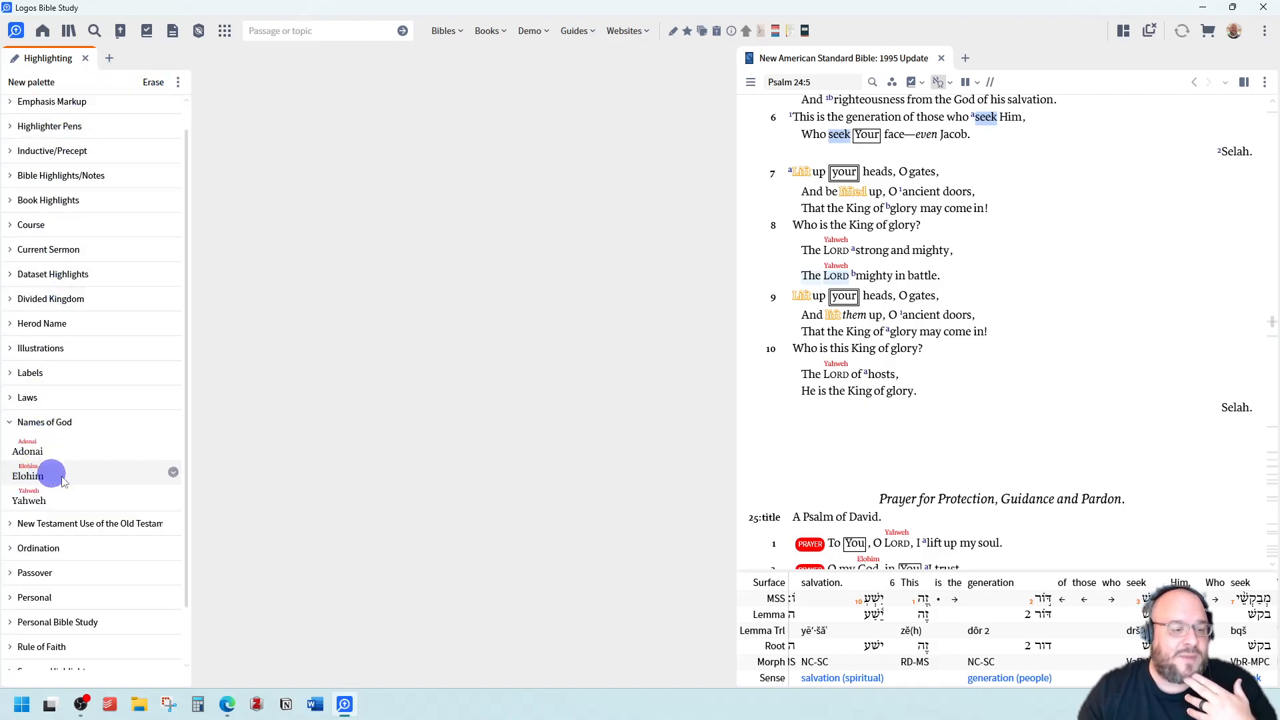
Open the Elohim style for editing, examine its inserted text settings, and save it.
{"action": "left_click", "coordinate": [173, 473]}
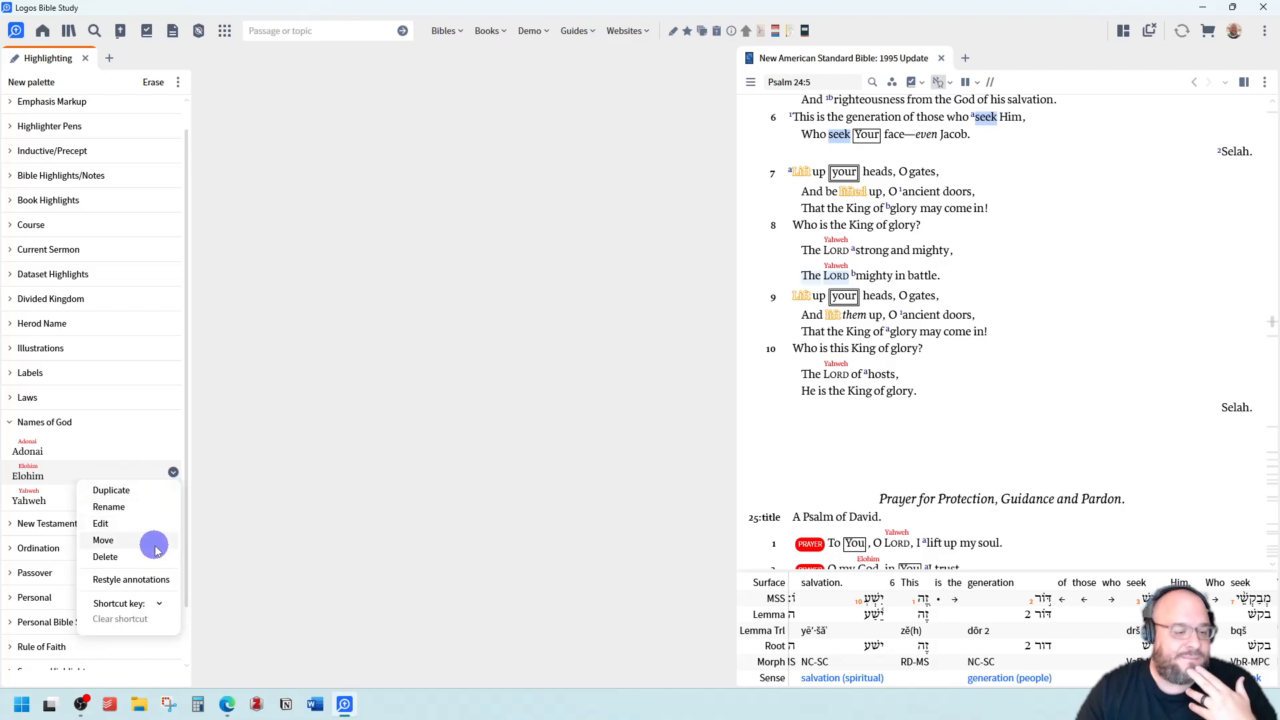
{"action": "left_click", "coordinate": [140, 525]}
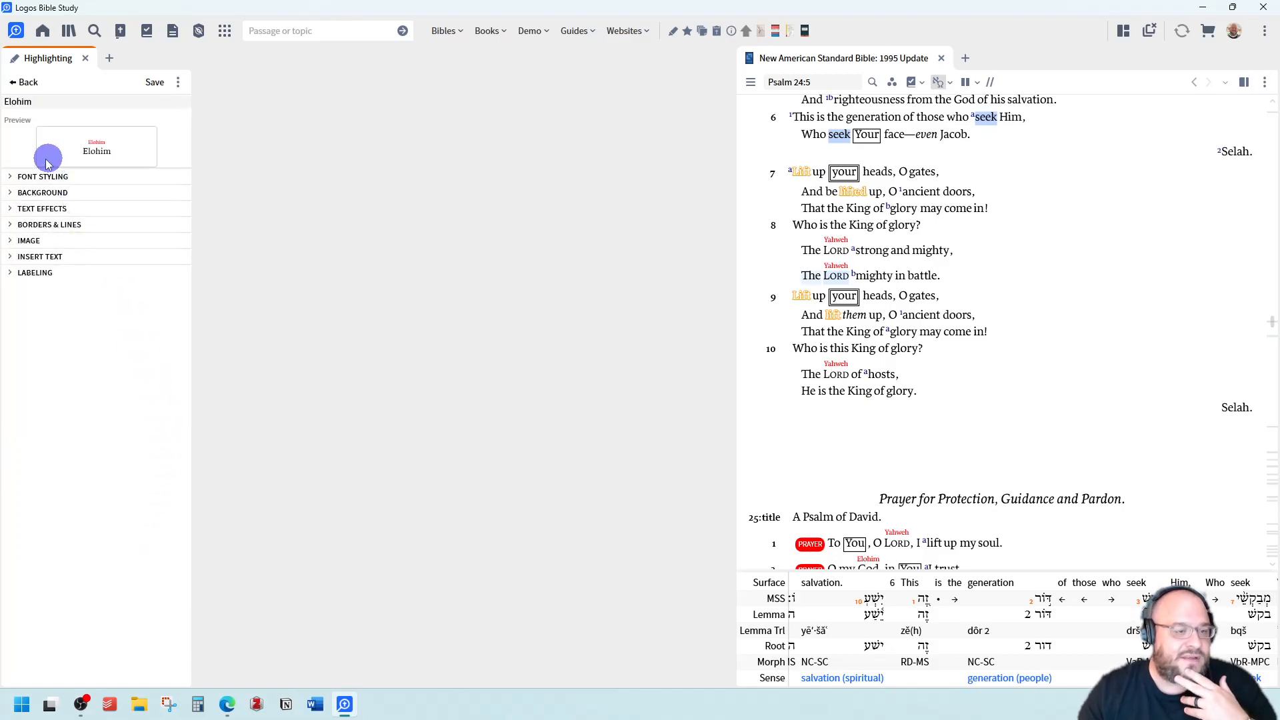
{"action": "left_click", "coordinate": [8, 257]}
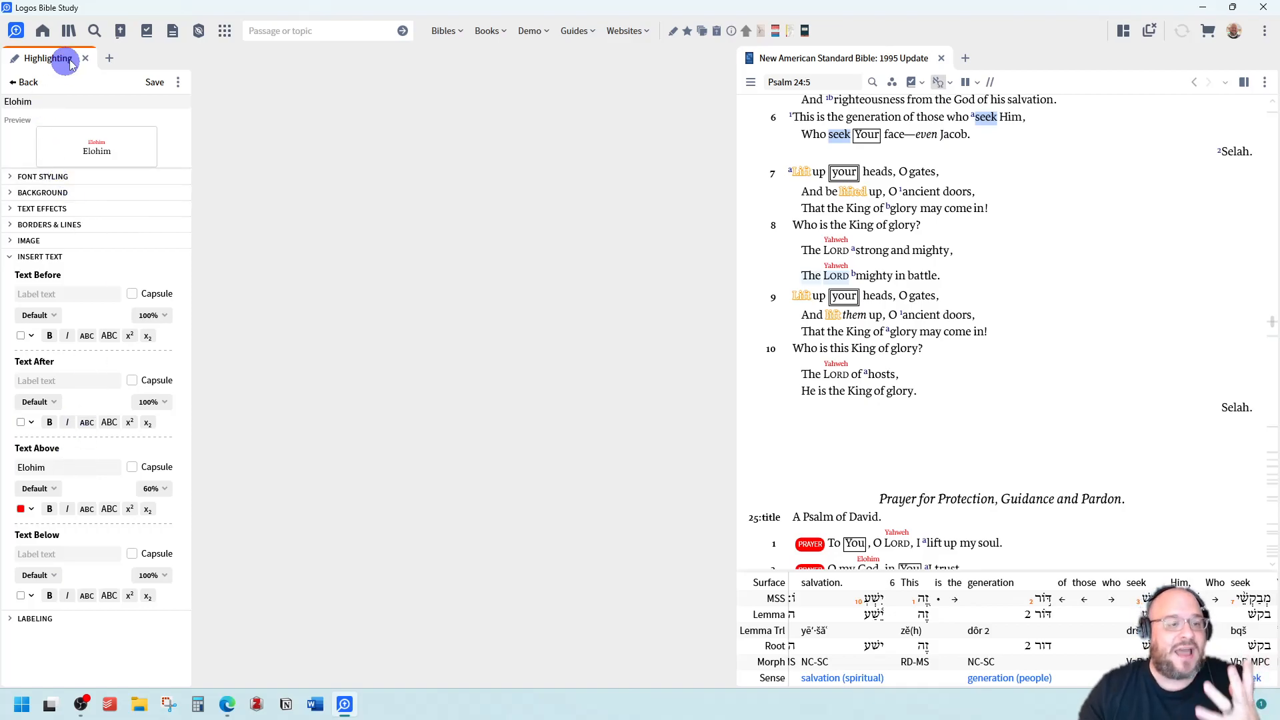
{"action": "left_click", "coordinate": [154, 82]}
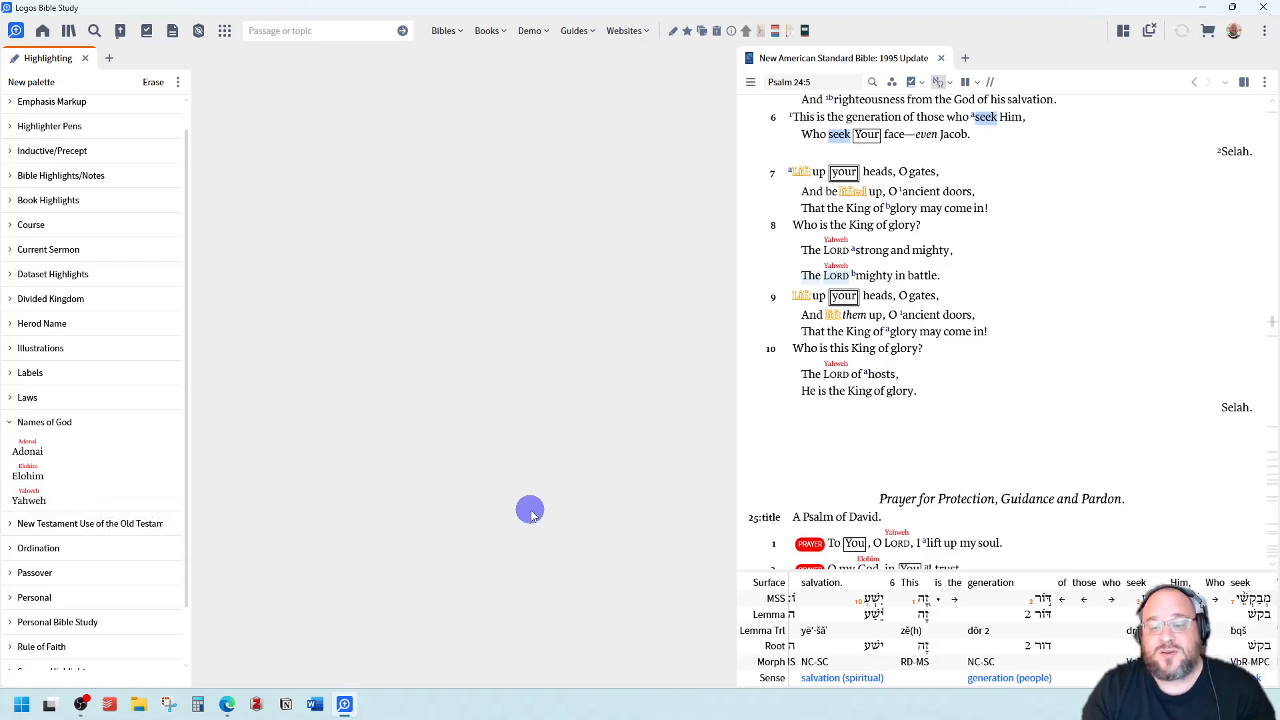
Check the Hebrew lemma behind LORD in Psalm 24:8 and create a new visual filter among your own documents.
{"action": "right_click", "coordinate": [835, 255]}
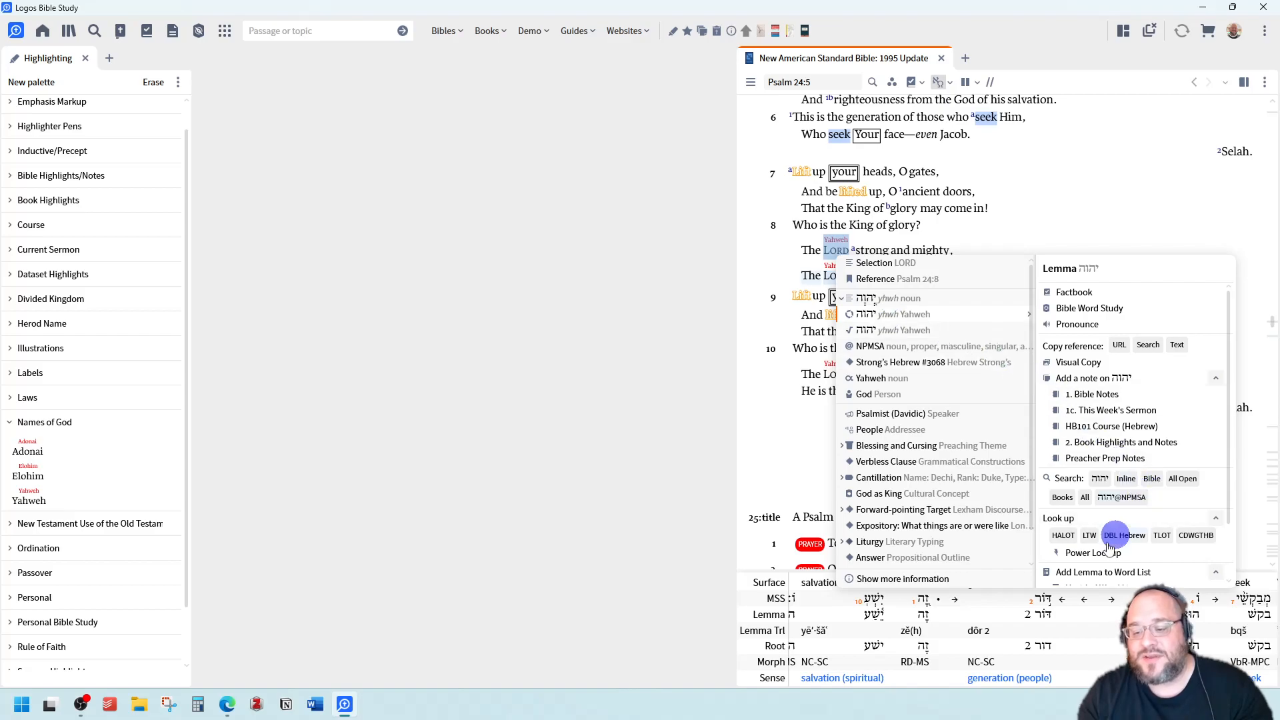
{"action": "left_click", "coordinate": [173, 30]}
{"action": "left_click", "coordinate": [331, 60]}
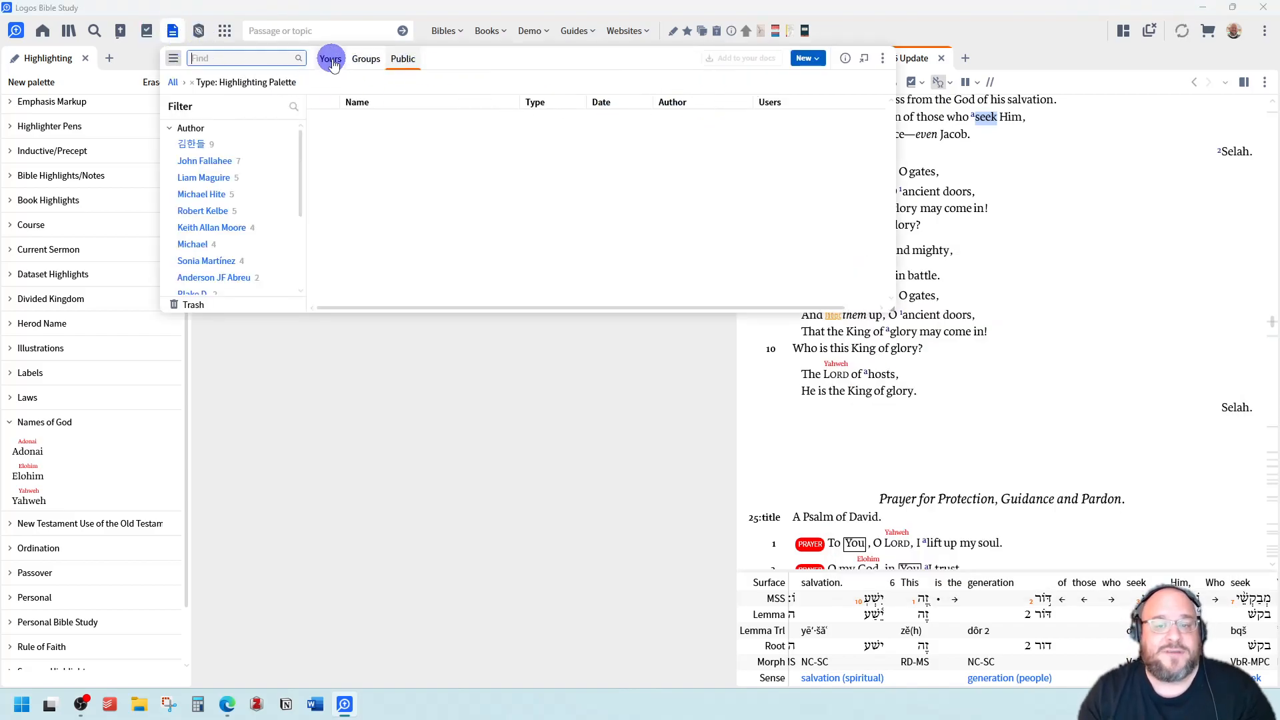
{"action": "left_click", "coordinate": [322, 61]}
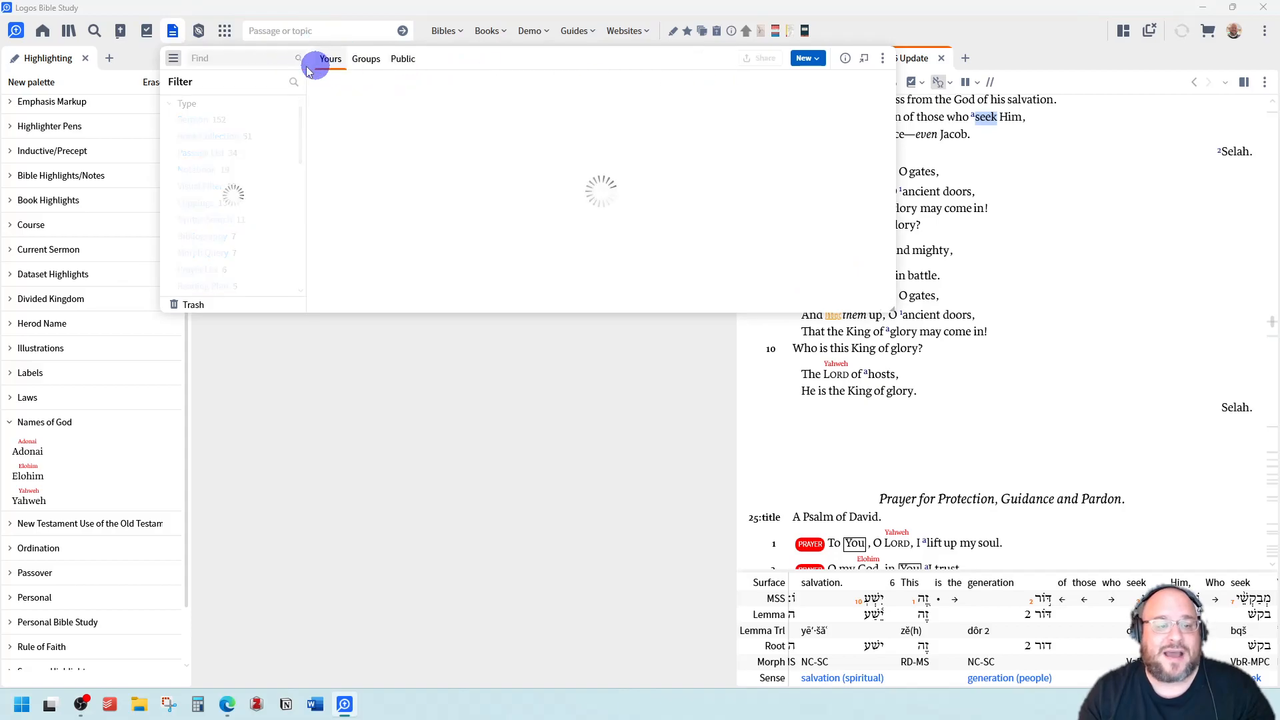
{"action": "left_click", "coordinate": [818, 58]}
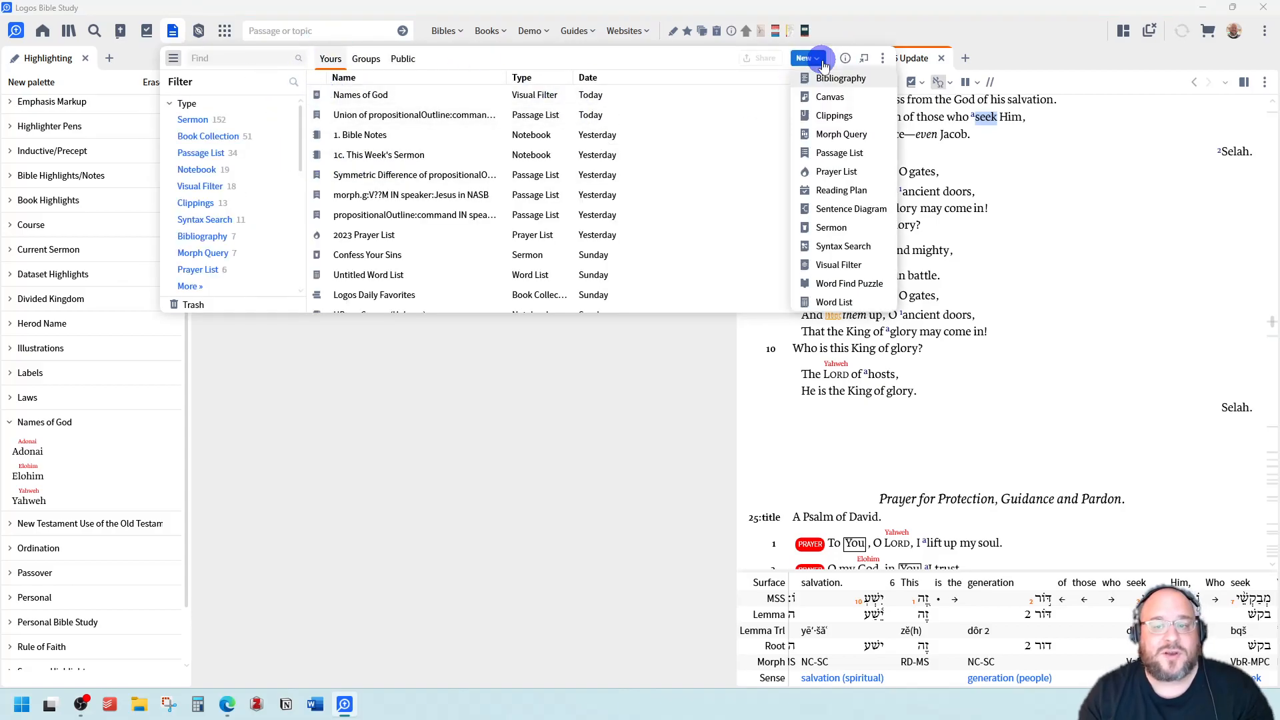
{"action": "left_click", "coordinate": [818, 266]}
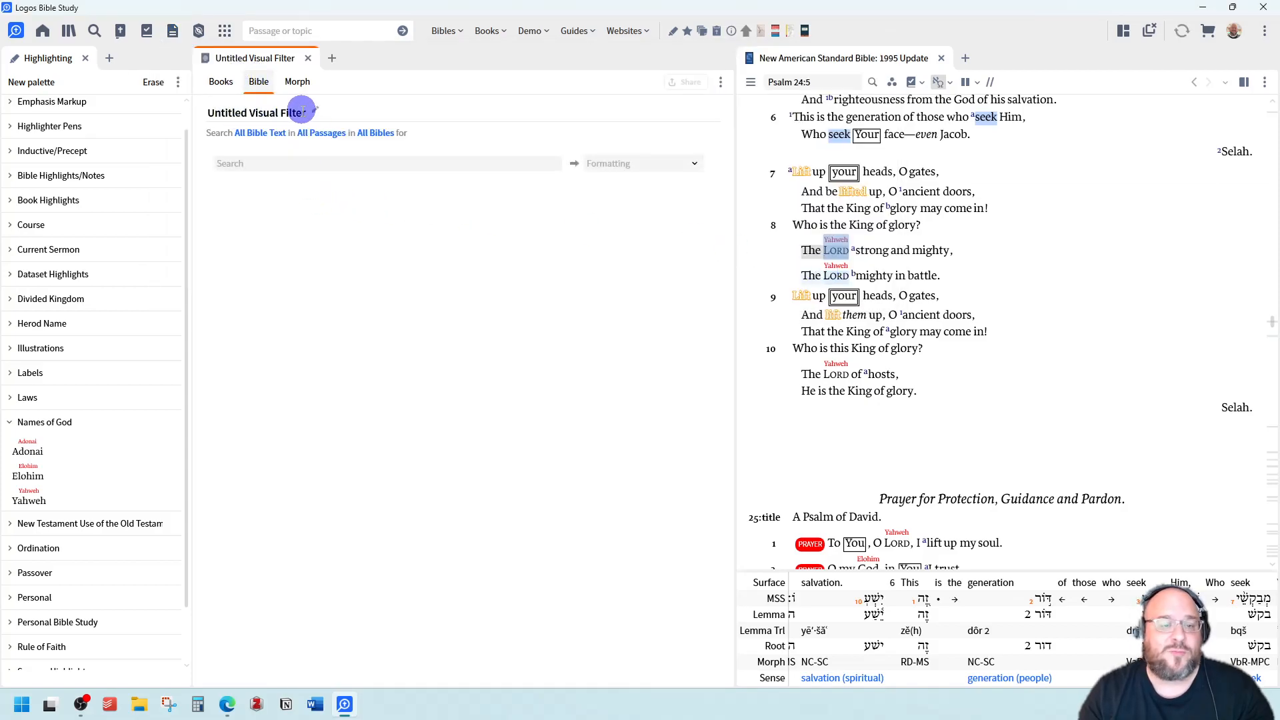
Enter the Hebrew word אֱלֹהִים as the search term of the new Bible visual filter.
{"action": "left_click", "coordinate": [263, 164]}
{"action": "type", "text": "אֱלֹהִים"}
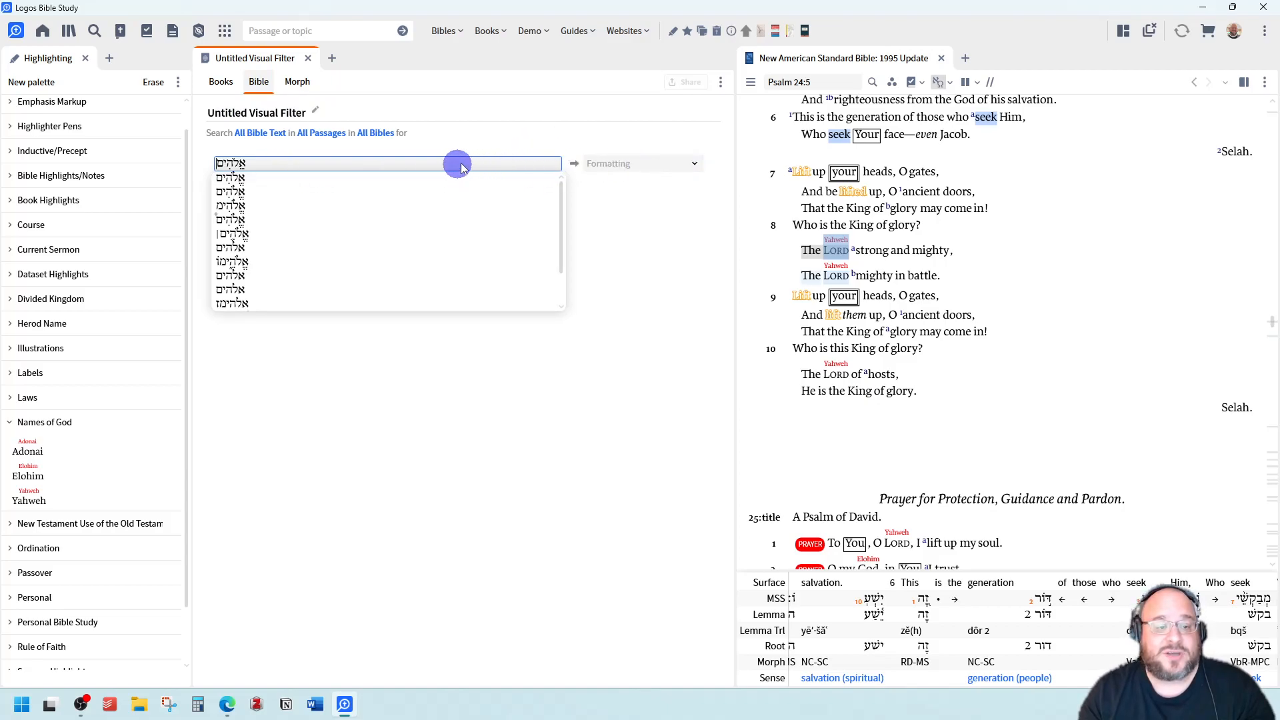
{"action": "left_click", "coordinate": [522, 137]}
Examine the formatting styles available for the אֱלֹהִים search as far as the Names of God group, and close the visual filter.
{"action": "left_click", "coordinate": [689, 165]}
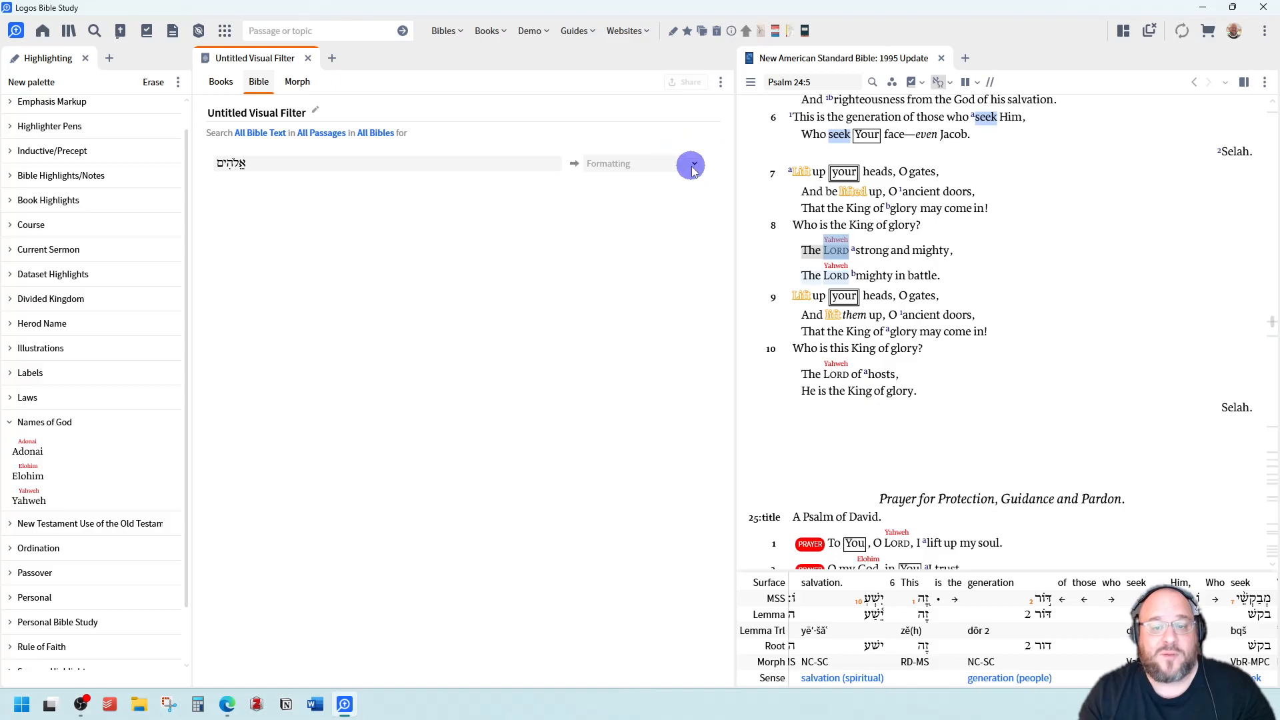
{"action": "scroll", "coordinate": [693, 296], "scroll_direction": "down", "scroll_amount": 1}
{"action": "scroll", "coordinate": [693, 295], "scroll_direction": "down", "scroll_amount": 10}
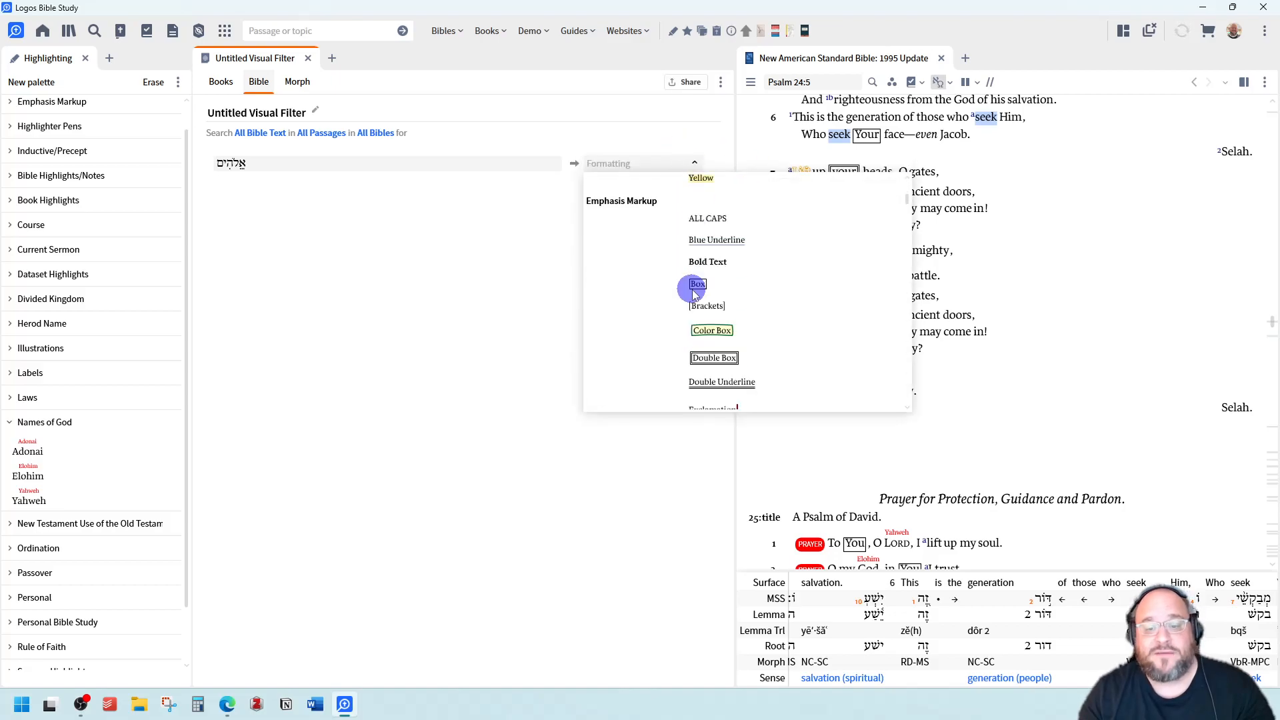
{"action": "scroll", "coordinate": [694, 295], "scroll_direction": "down", "scroll_amount": 10}
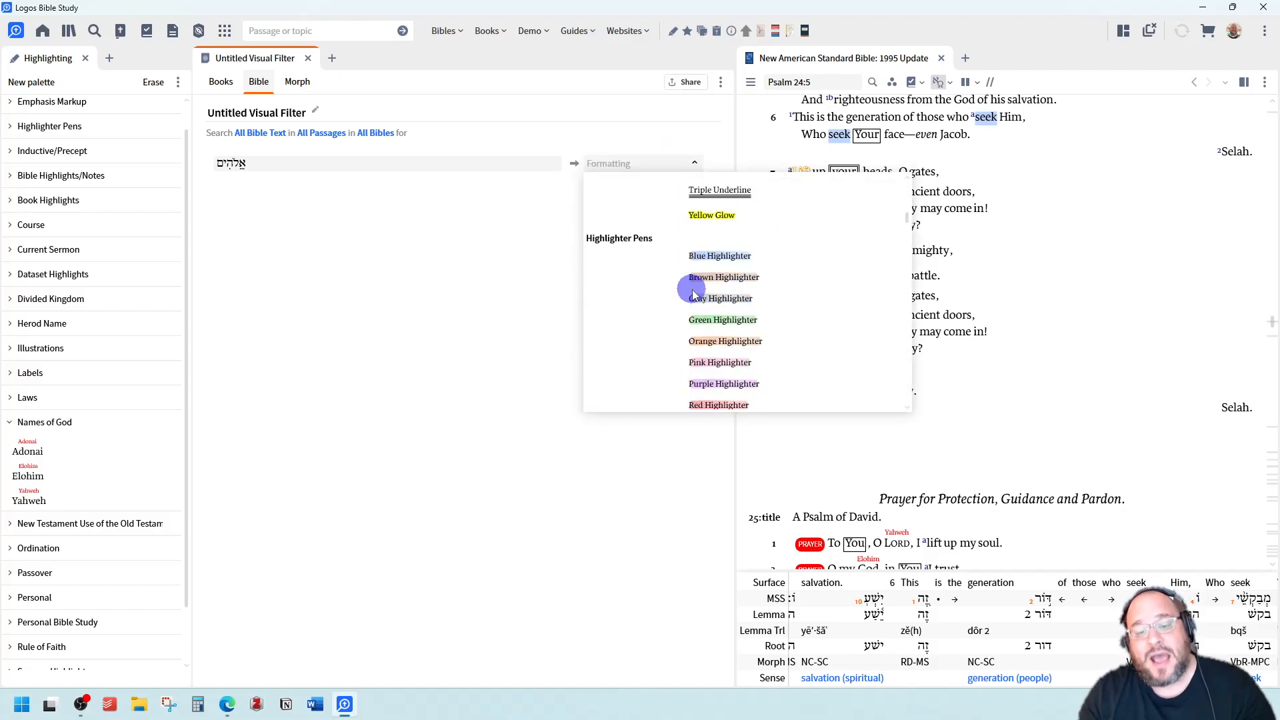
{"action": "scroll", "coordinate": [693, 295], "scroll_direction": "down", "scroll_amount": 10}
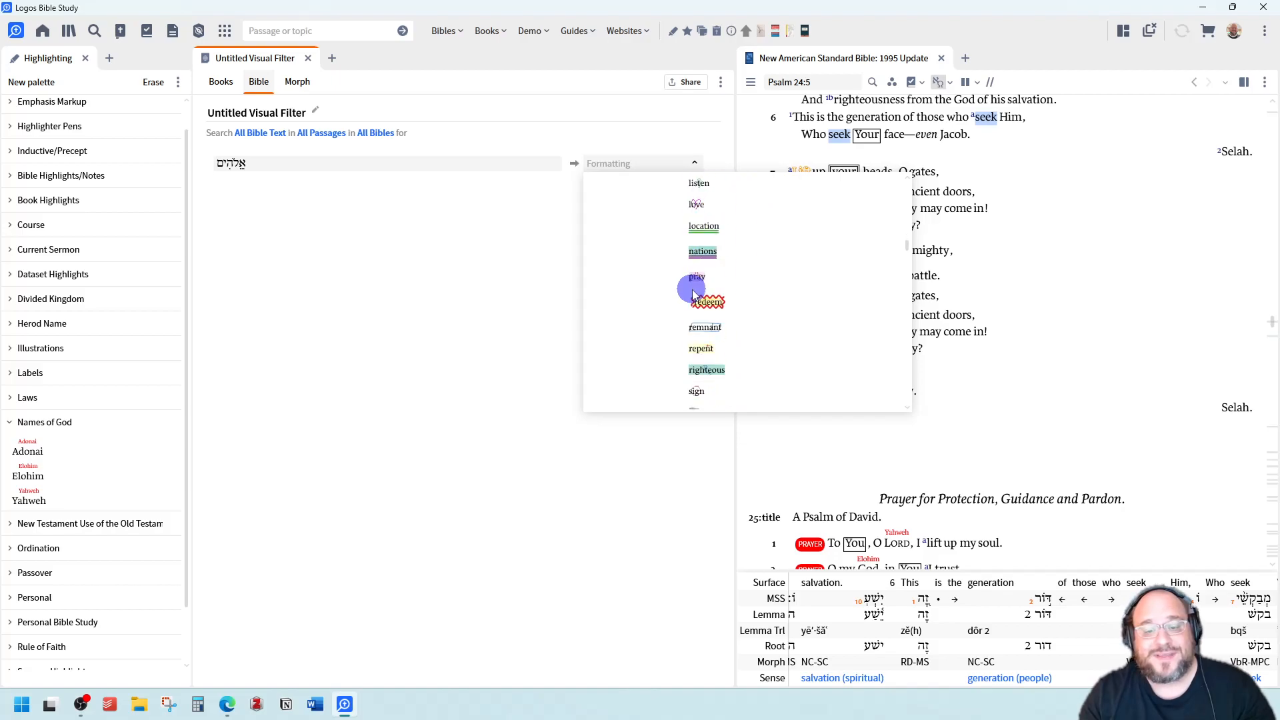
{"action": "scroll", "coordinate": [693, 295], "scroll_direction": "down", "scroll_amount": 10}
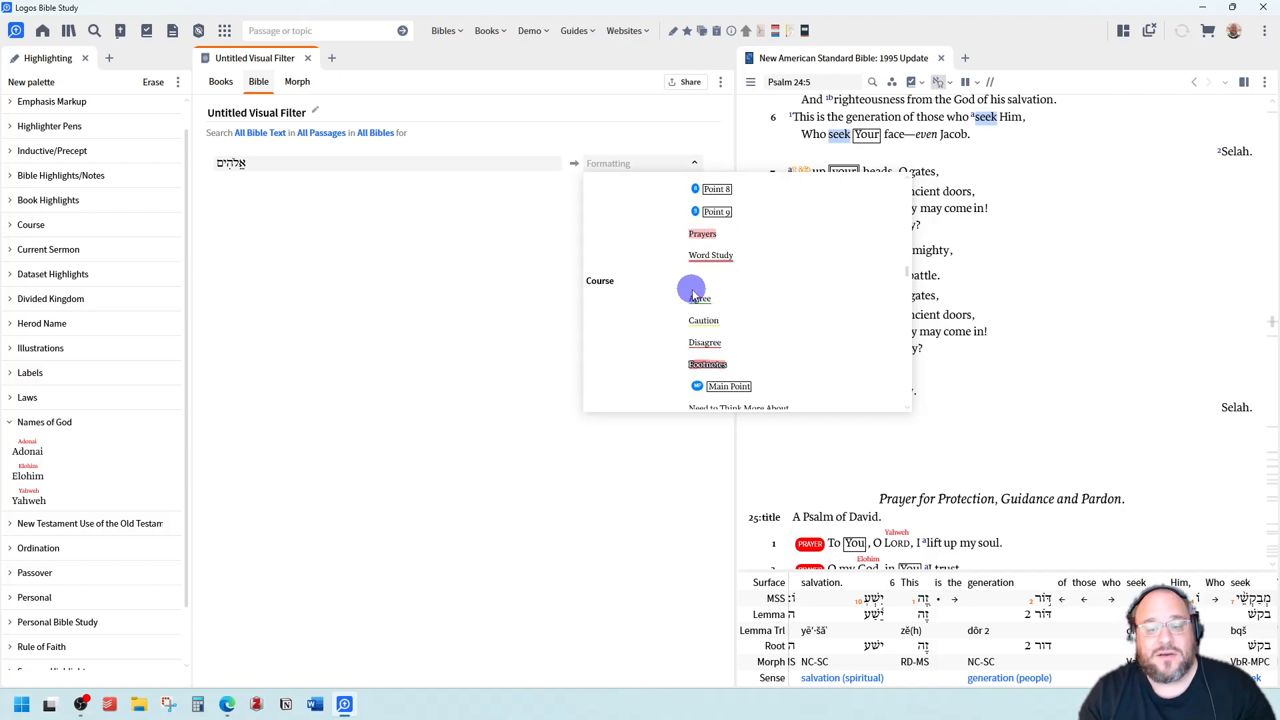
{"action": "scroll", "coordinate": [693, 295], "scroll_direction": "down", "scroll_amount": 10}
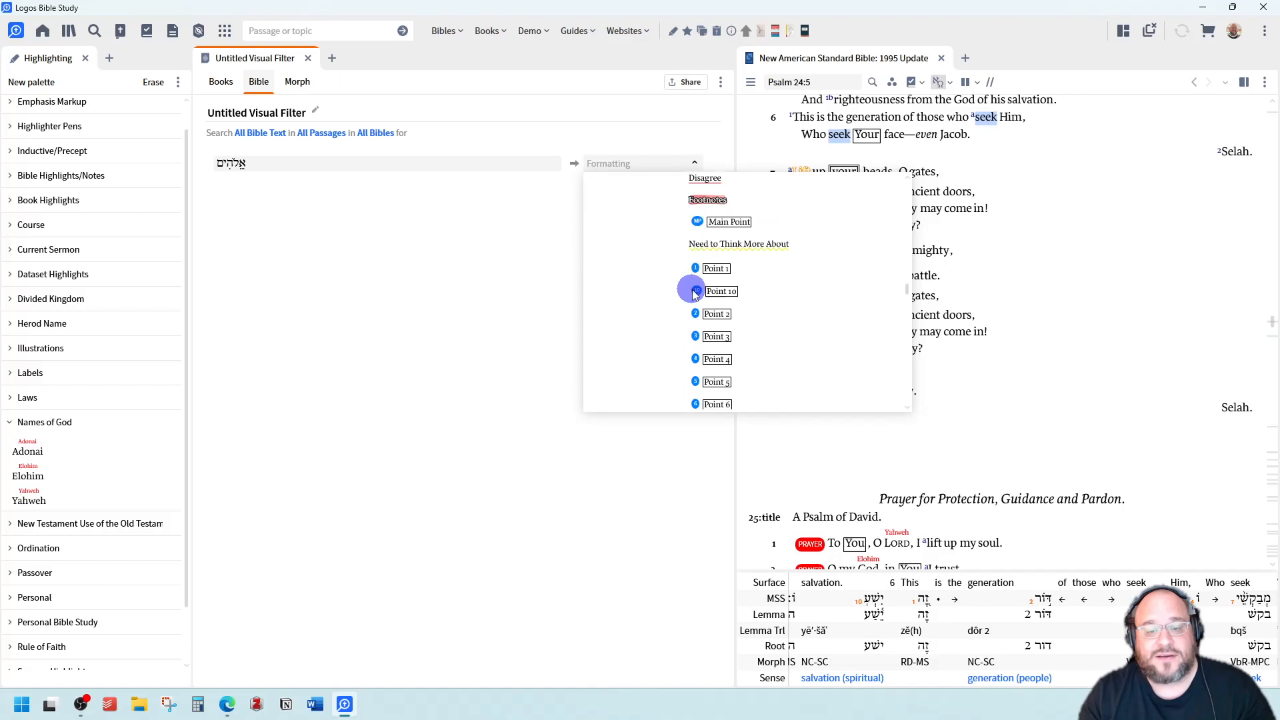
{"action": "scroll", "coordinate": [693, 296], "scroll_direction": "down", "scroll_amount": 3}
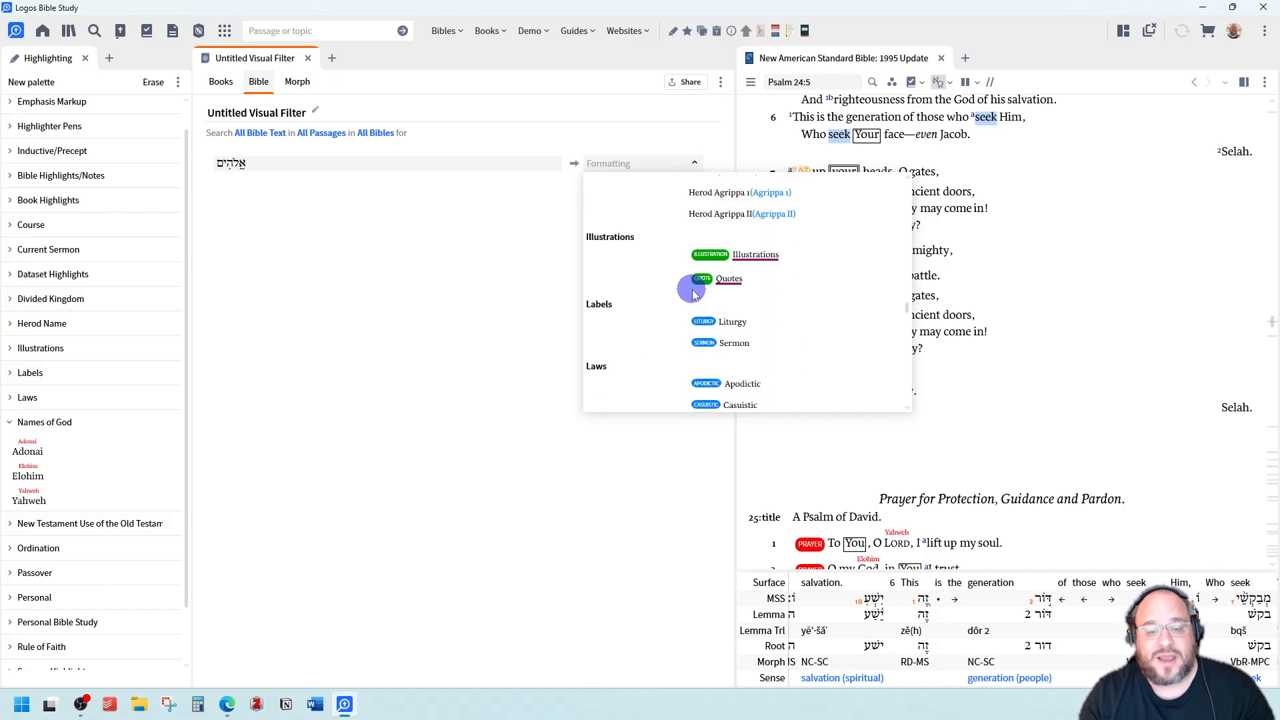
{"action": "scroll", "coordinate": [693, 295], "scroll_direction": "down", "scroll_amount": 5}
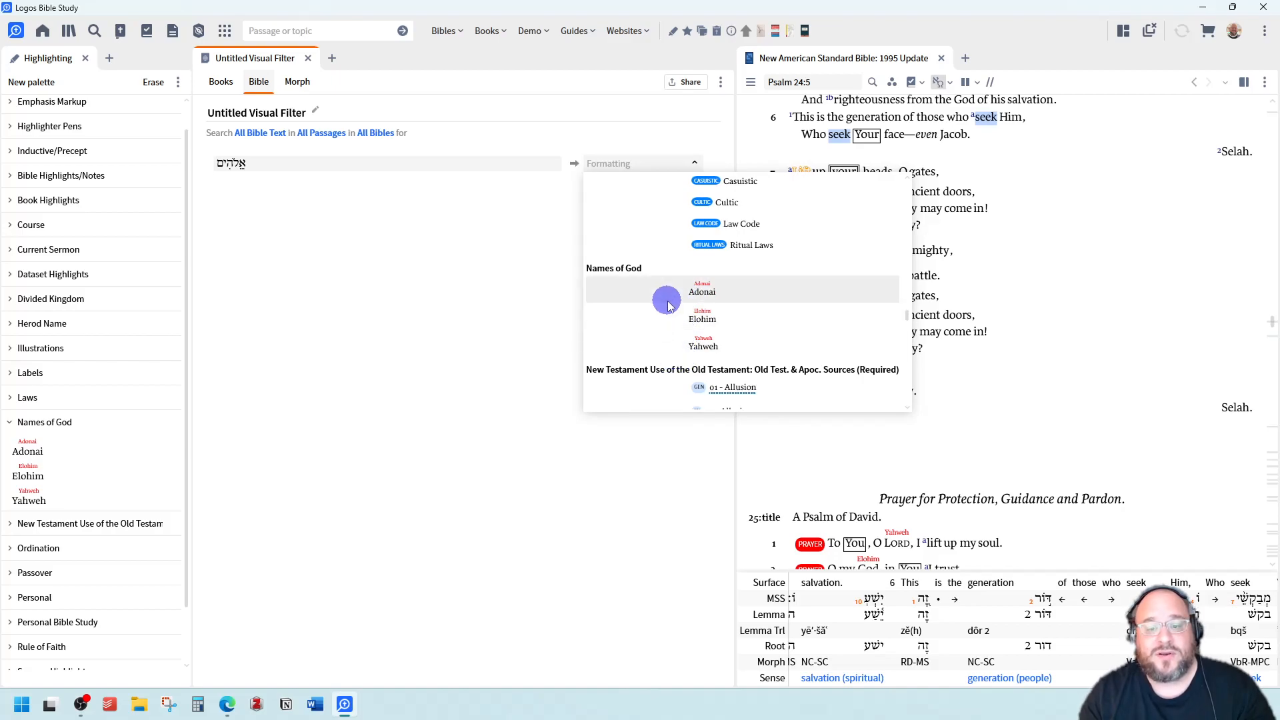
{"action": "left_click", "coordinate": [310, 60]}
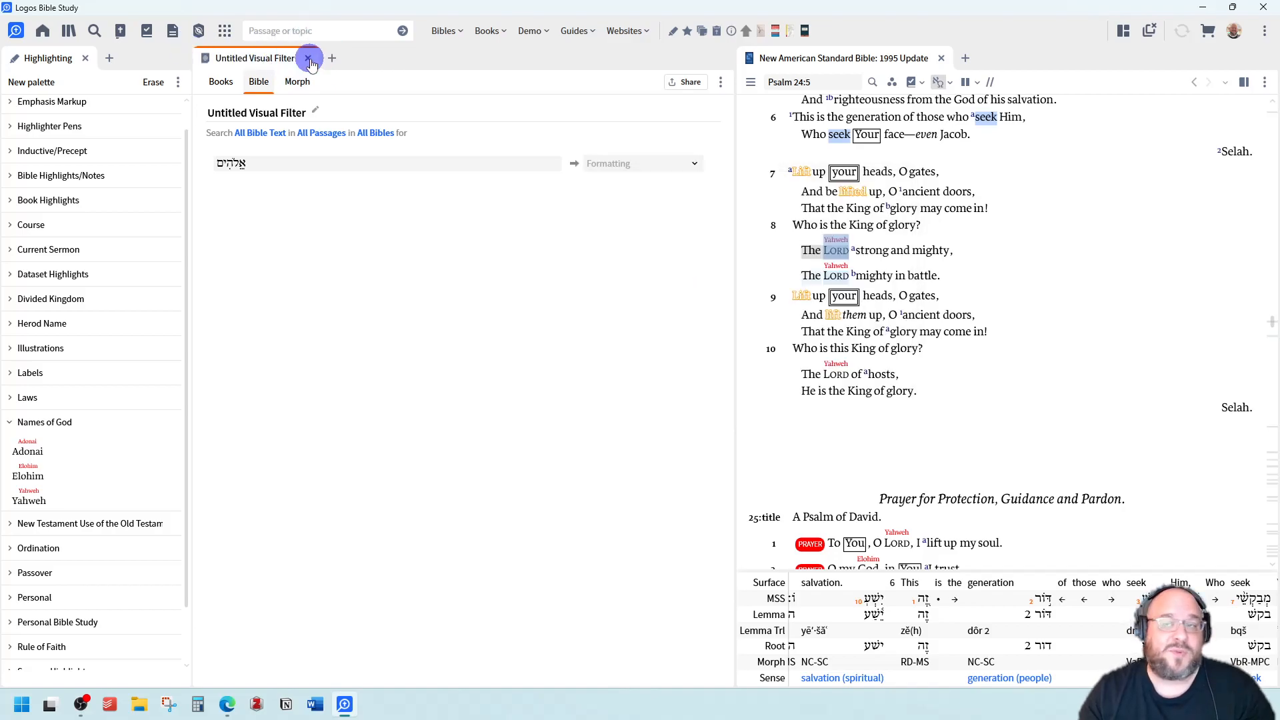
{"action": "left_click", "coordinate": [311, 60]}
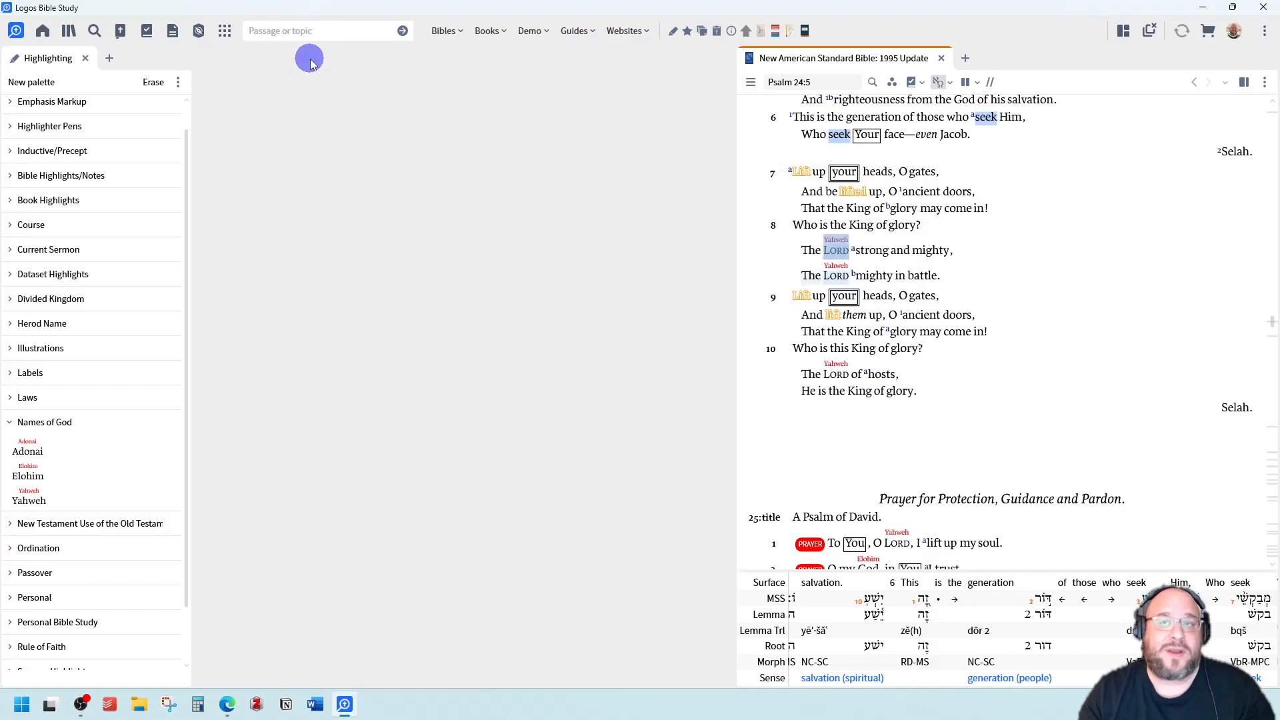
Search the public documents for visual filters named Names of God.
{"action": "left_click", "coordinate": [173, 32]}
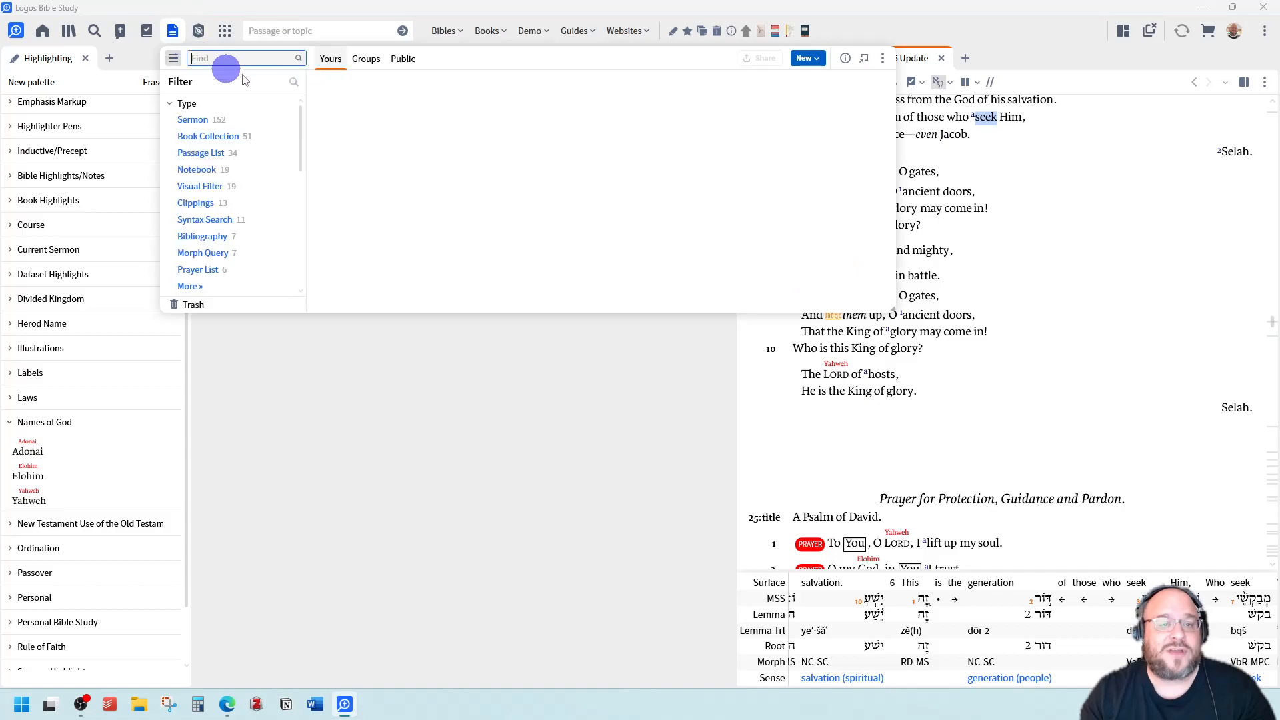
{"action": "left_click", "coordinate": [402, 60]}
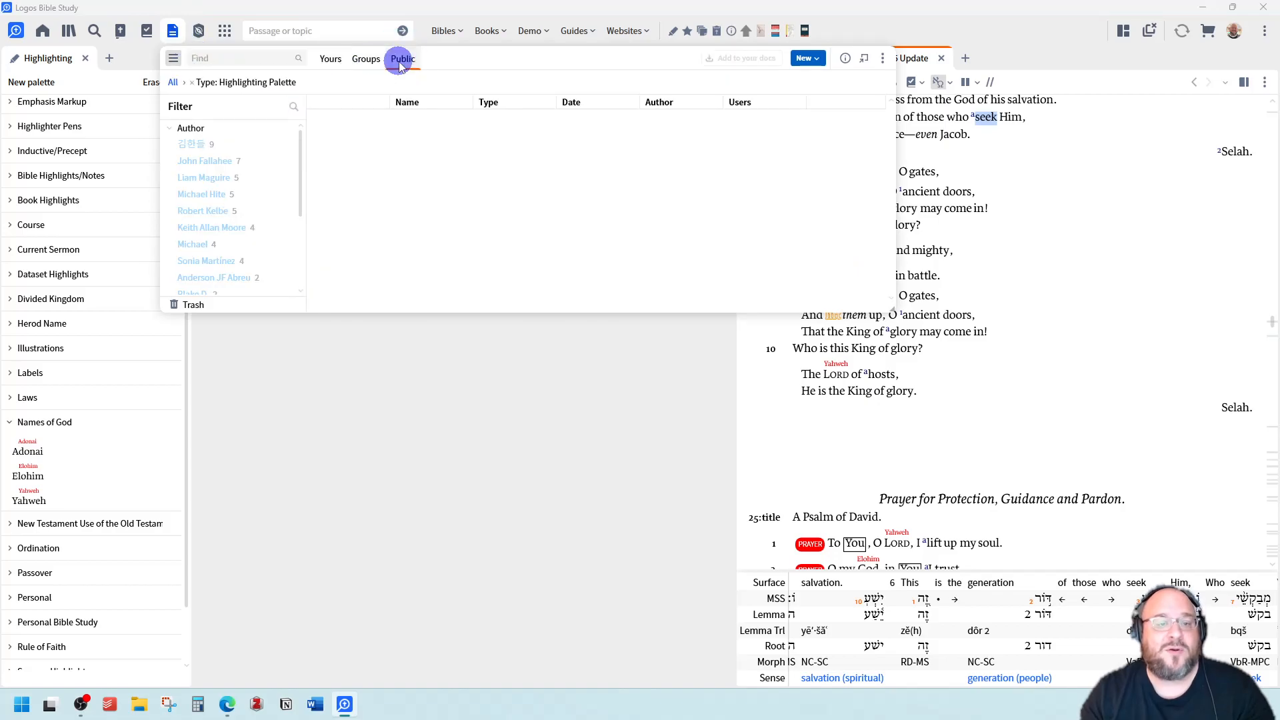
{"action": "left_click", "coordinate": [192, 83]}
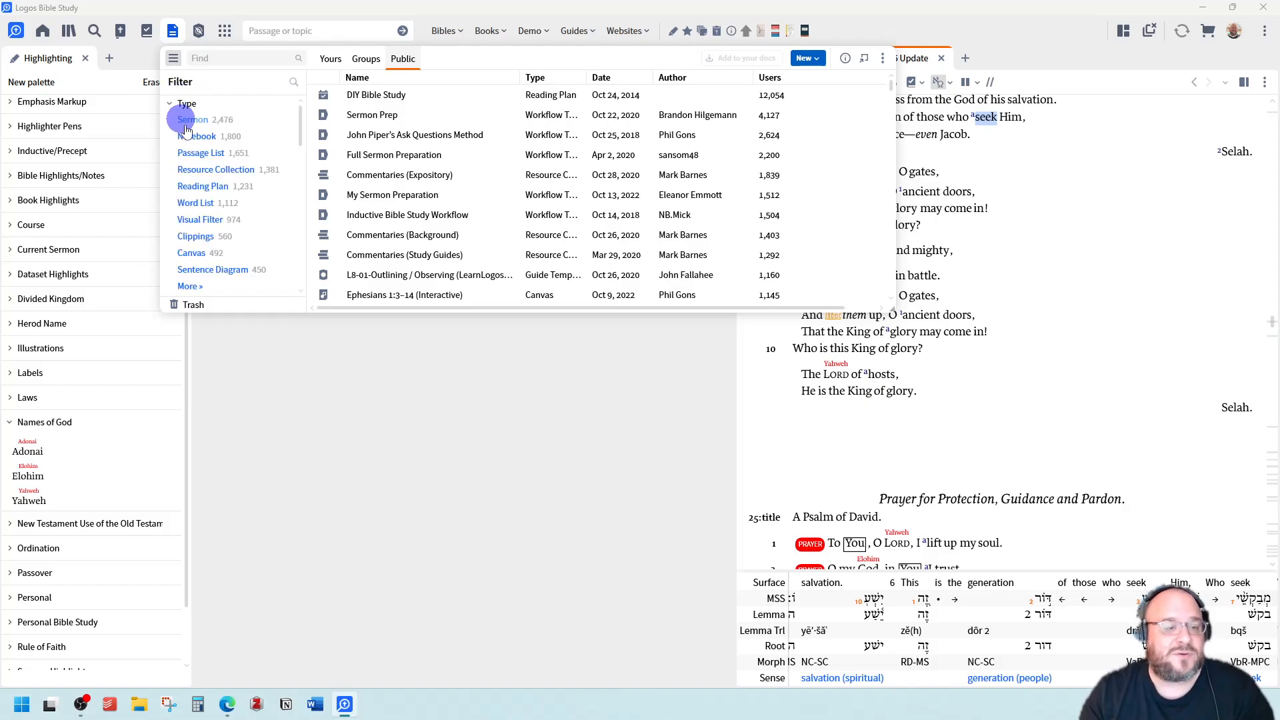
{"action": "left_click", "coordinate": [194, 219]}
{"action": "left_click", "coordinate": [244, 58]}
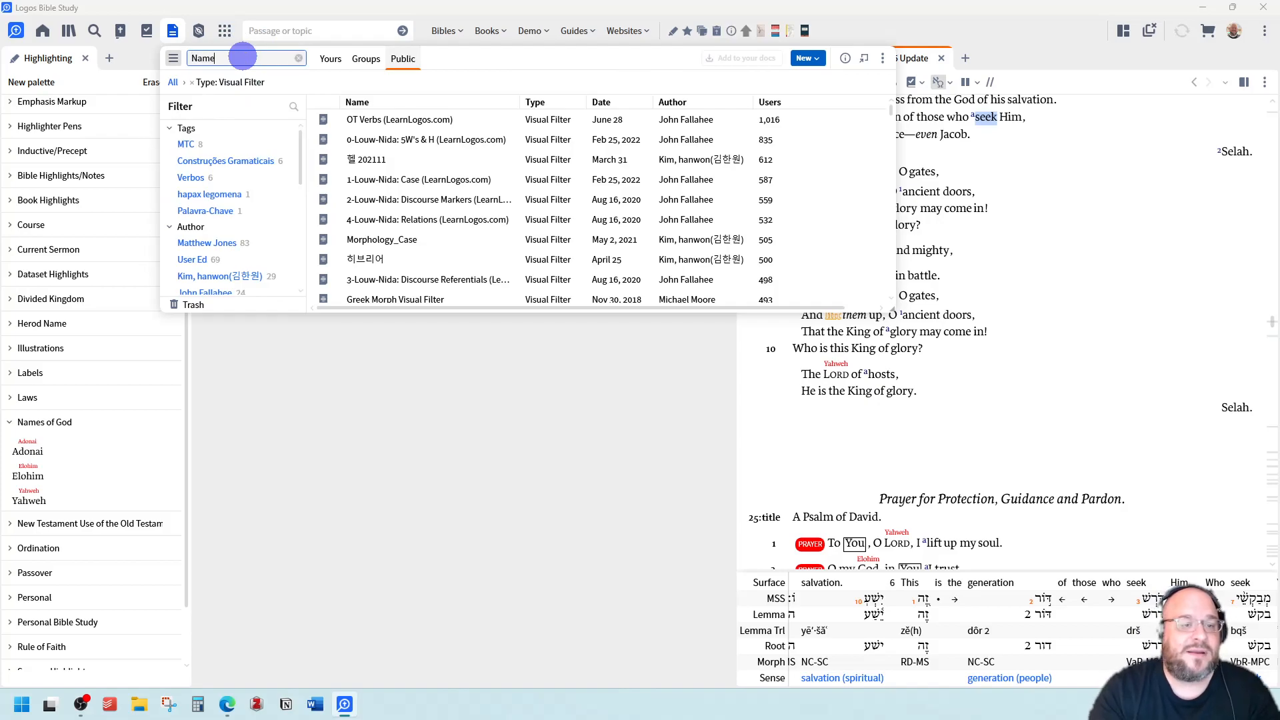
{"action": "key", "text": "Return"}
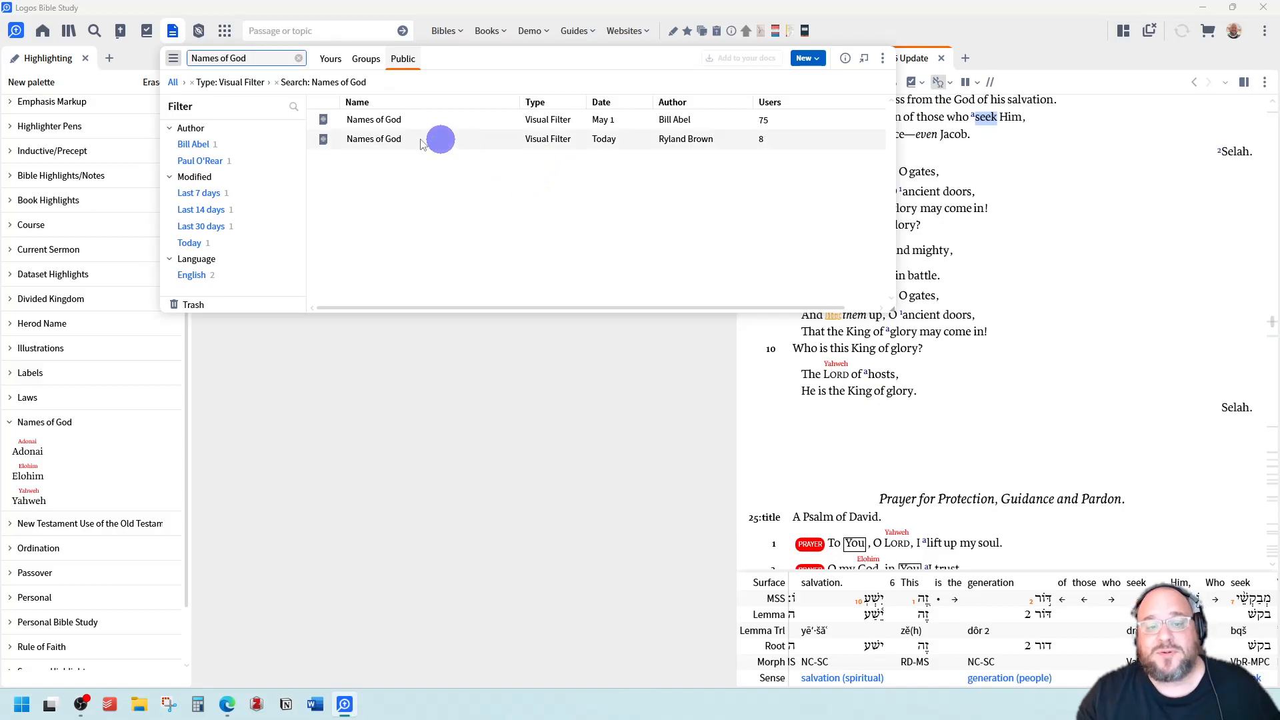
Add the public Names of God visual filter dated Today to your documents, and open Names of God from your own documents.
{"action": "left_click", "coordinate": [398, 142]}
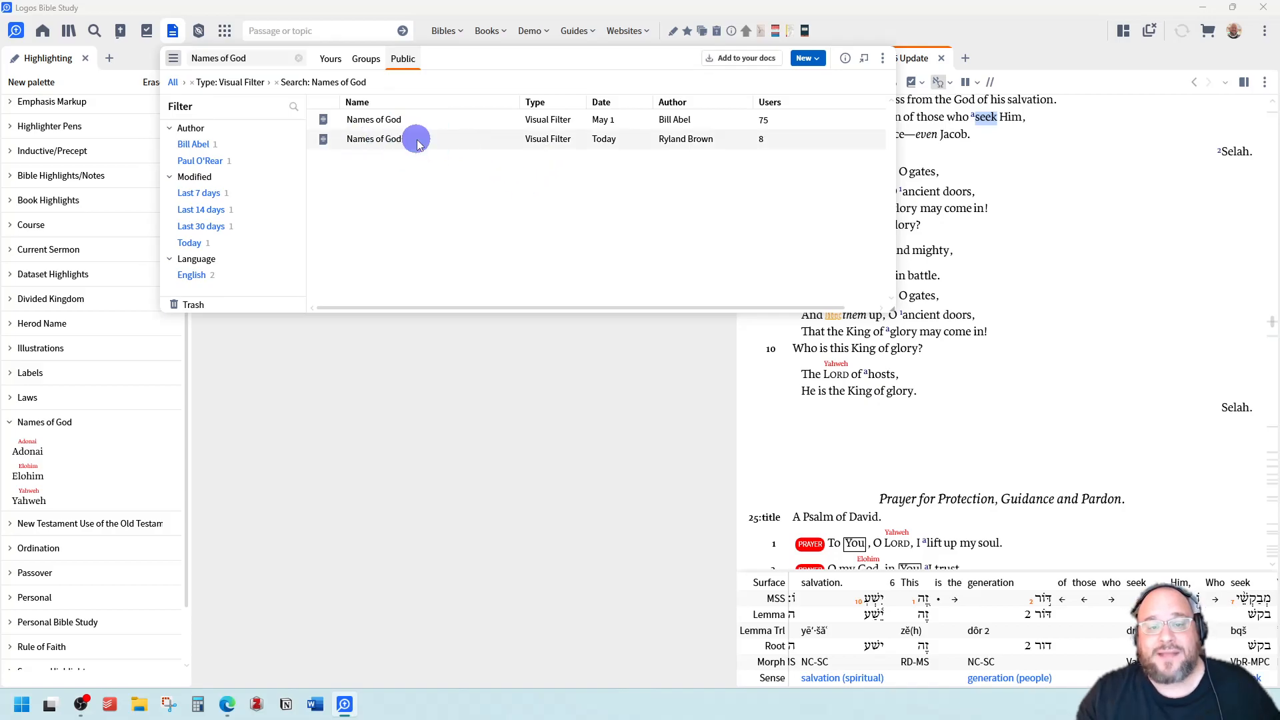
{"action": "left_click", "coordinate": [753, 60]}
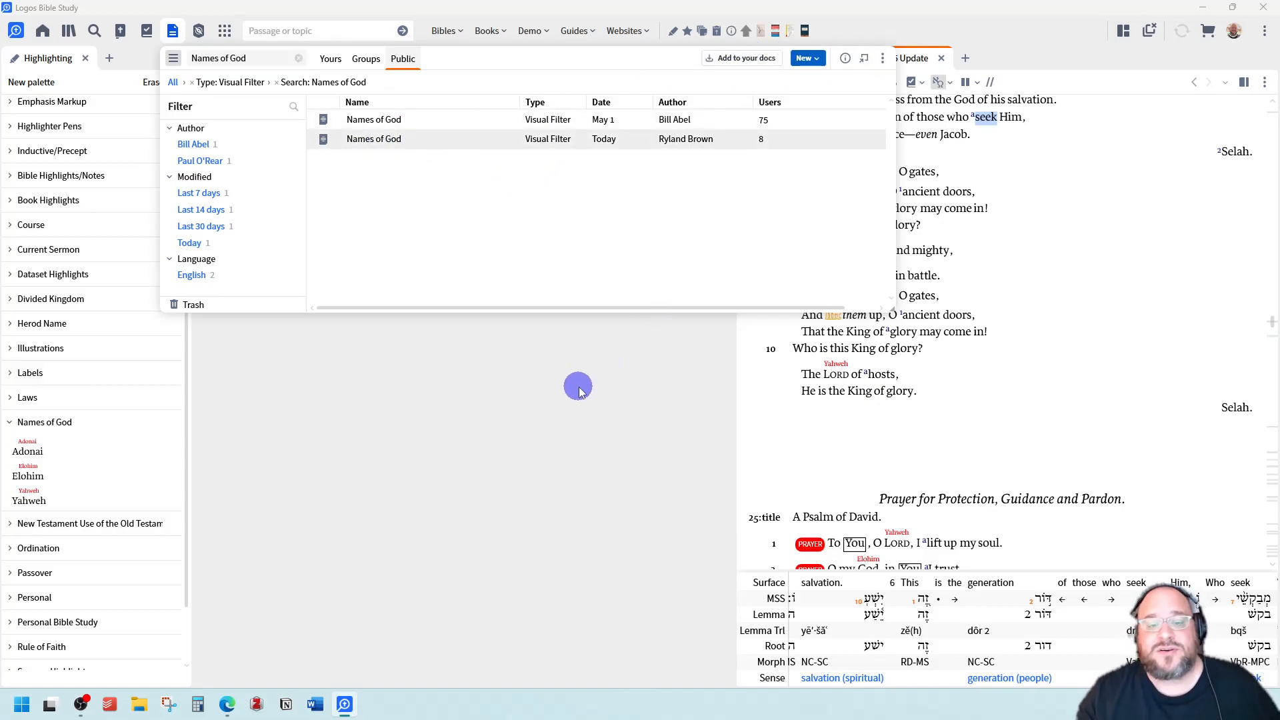
{"action": "left_click", "coordinate": [332, 60]}
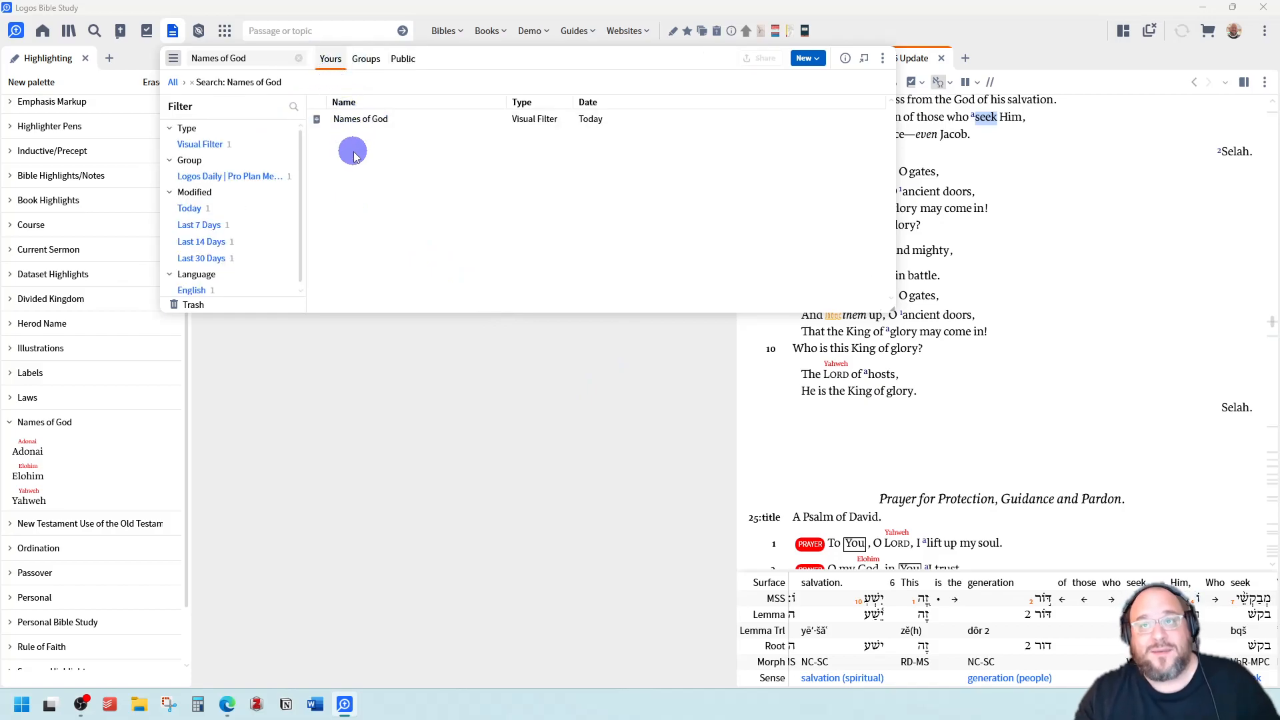
{"action": "left_click", "coordinate": [344, 119]}
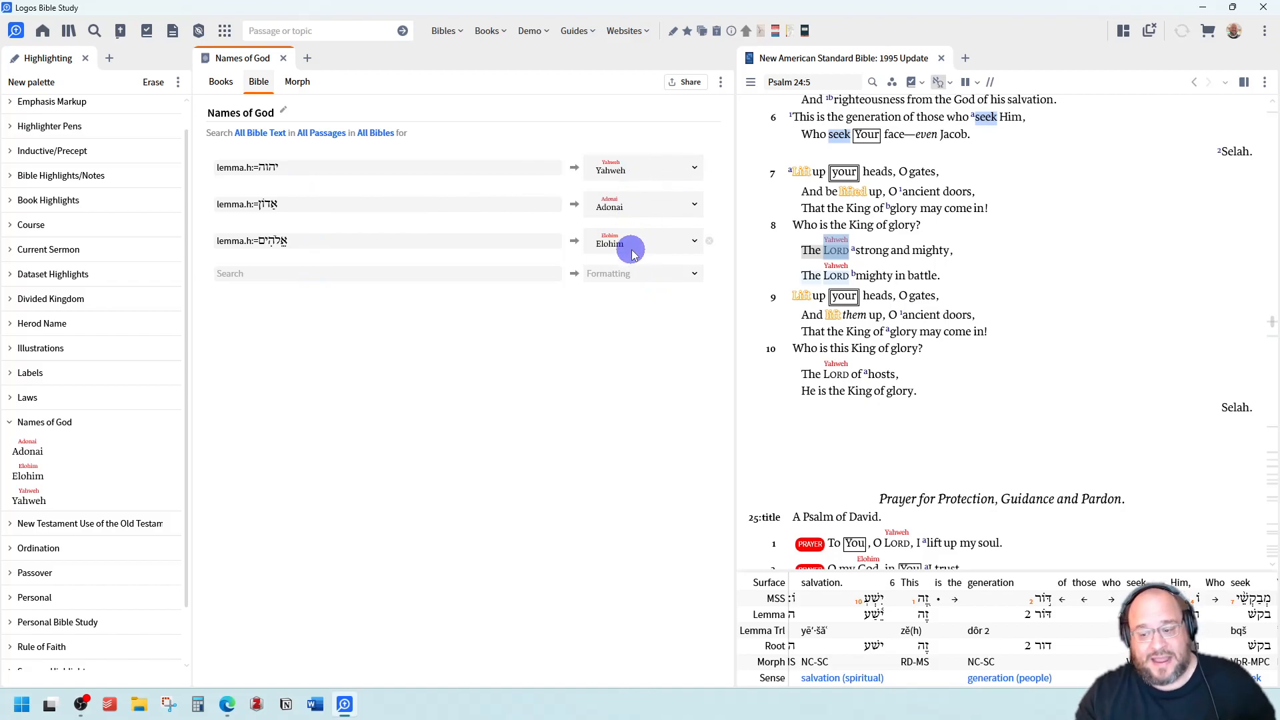
Examine the Visual Filters list of the New American Standard Bible, checking the Names of God entry, and close the list.
{"action": "left_click", "coordinate": [890, 82]}
{"action": "scroll", "coordinate": [776, 227], "scroll_direction": "down", "scroll_amount": 10}
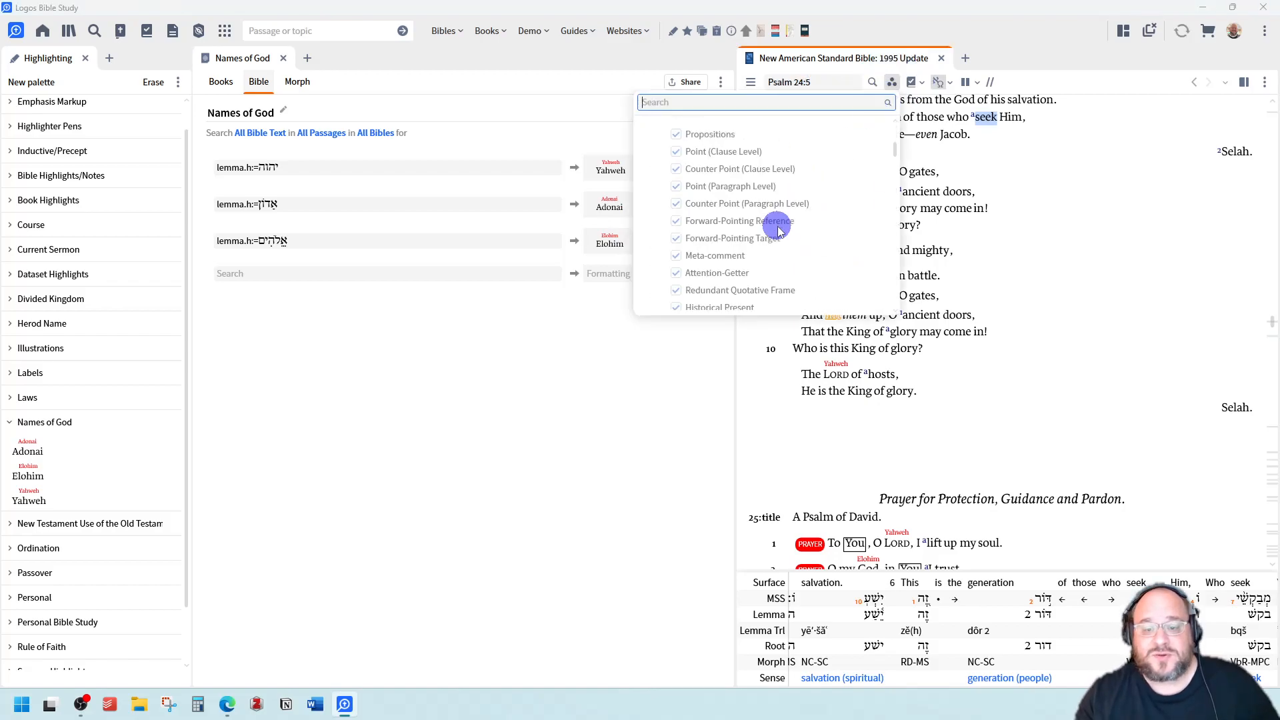
{"action": "scroll", "coordinate": [777, 230], "scroll_direction": "down", "scroll_amount": 10}
{"action": "scroll", "coordinate": [763, 245], "scroll_direction": "up", "scroll_amount": 2}
{"action": "scroll", "coordinate": [764, 247], "scroll_direction": "down", "scroll_amount": 2}
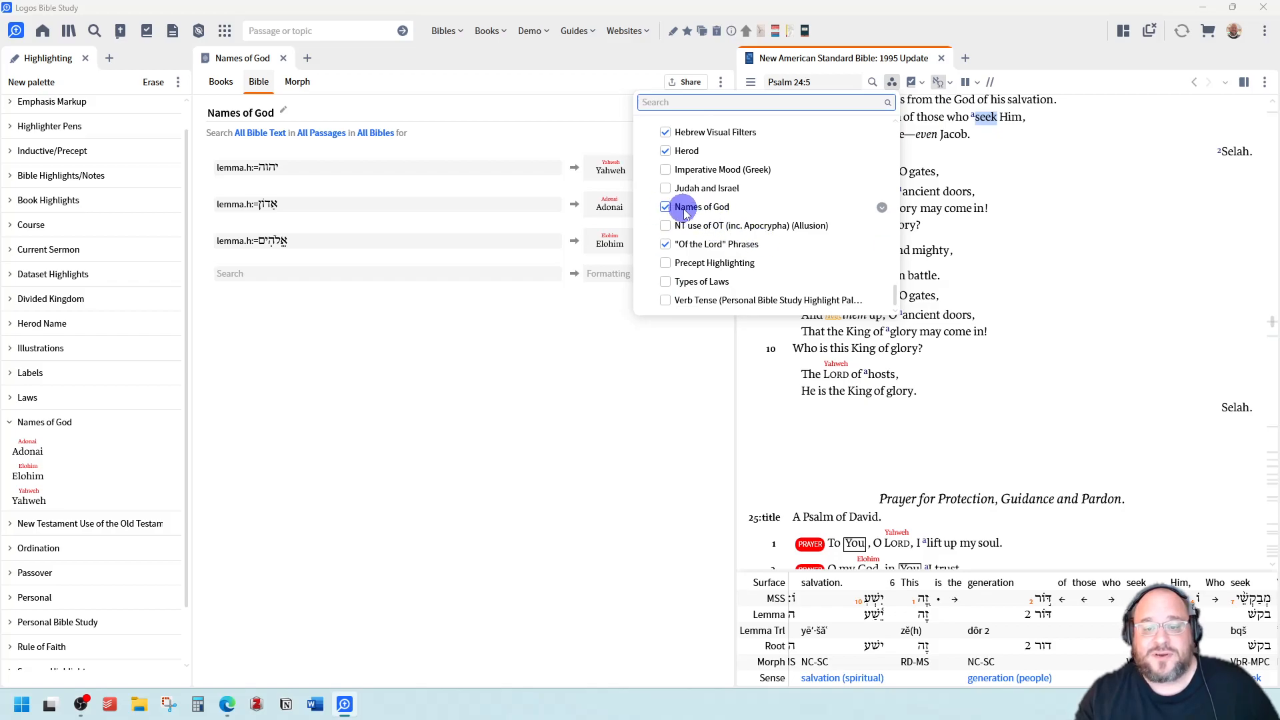
{"action": "scroll", "coordinate": [706, 211], "scroll_direction": "up", "scroll_amount": 10}
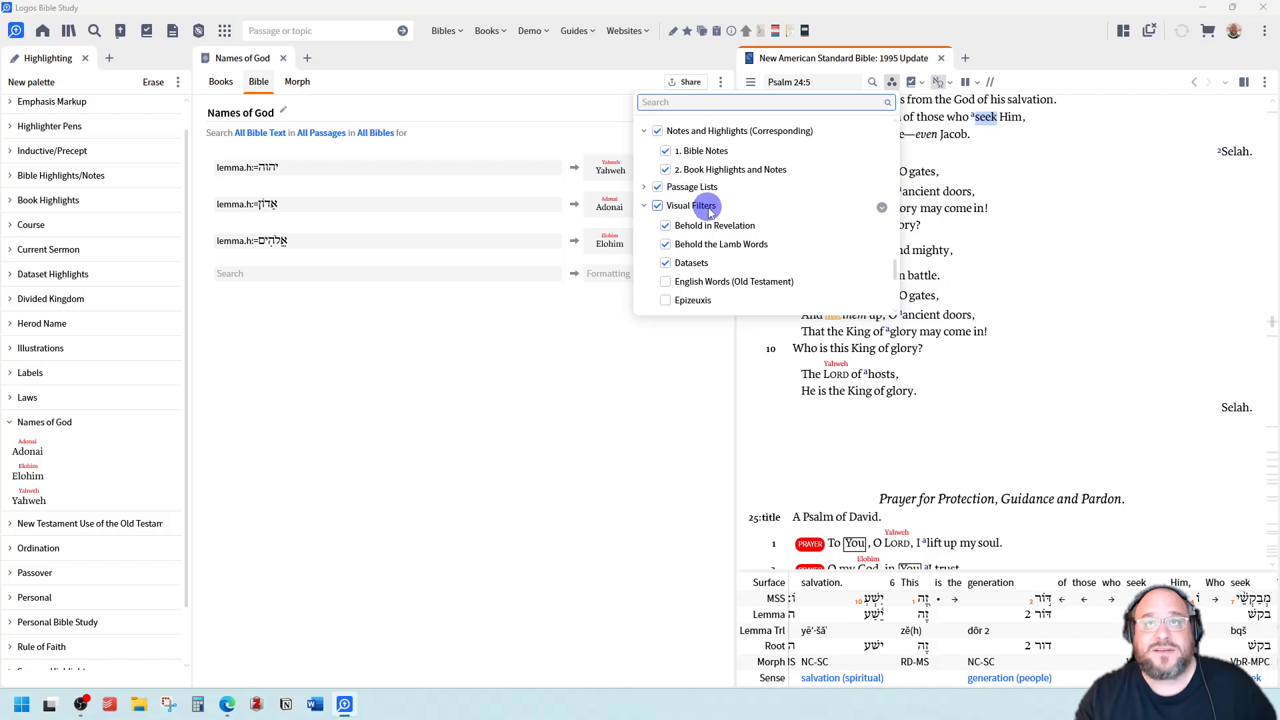
{"action": "scroll", "coordinate": [697, 261], "scroll_direction": "down", "scroll_amount": 2}
{"action": "scroll", "coordinate": [697, 261], "scroll_direction": "down", "scroll_amount": 3}
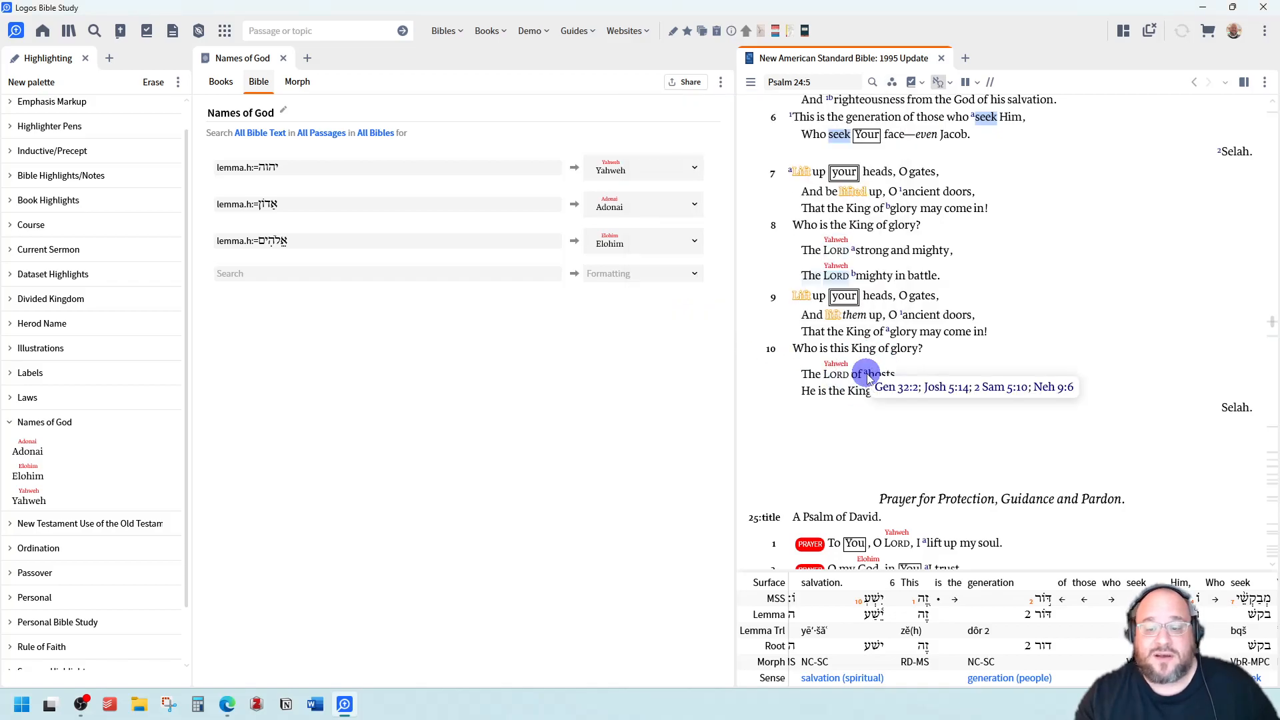
Examine the labels above the names of God from Psalm 24 back through Psalm 23 to the end of Psalm 22.
{"action": "scroll", "coordinate": [1089, 294], "scroll_direction": "up", "scroll_amount": 4}
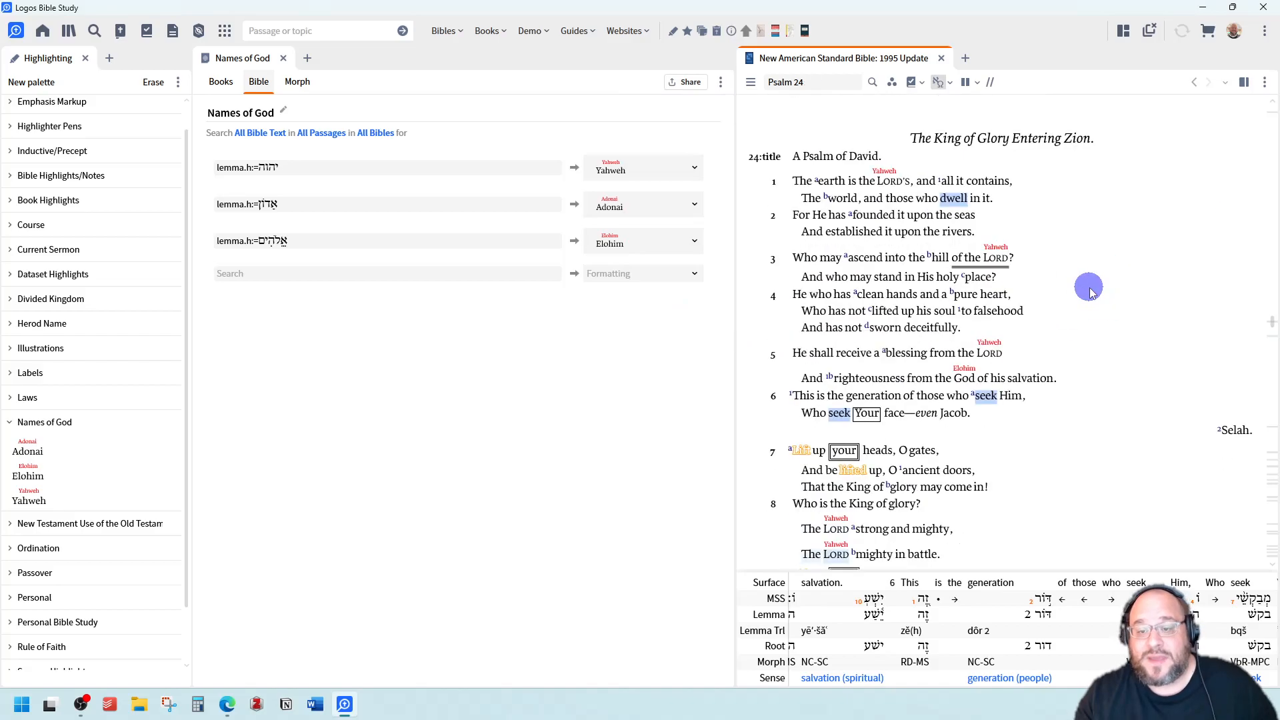
{"action": "scroll", "coordinate": [1089, 293], "scroll_direction": "up", "scroll_amount": 5}
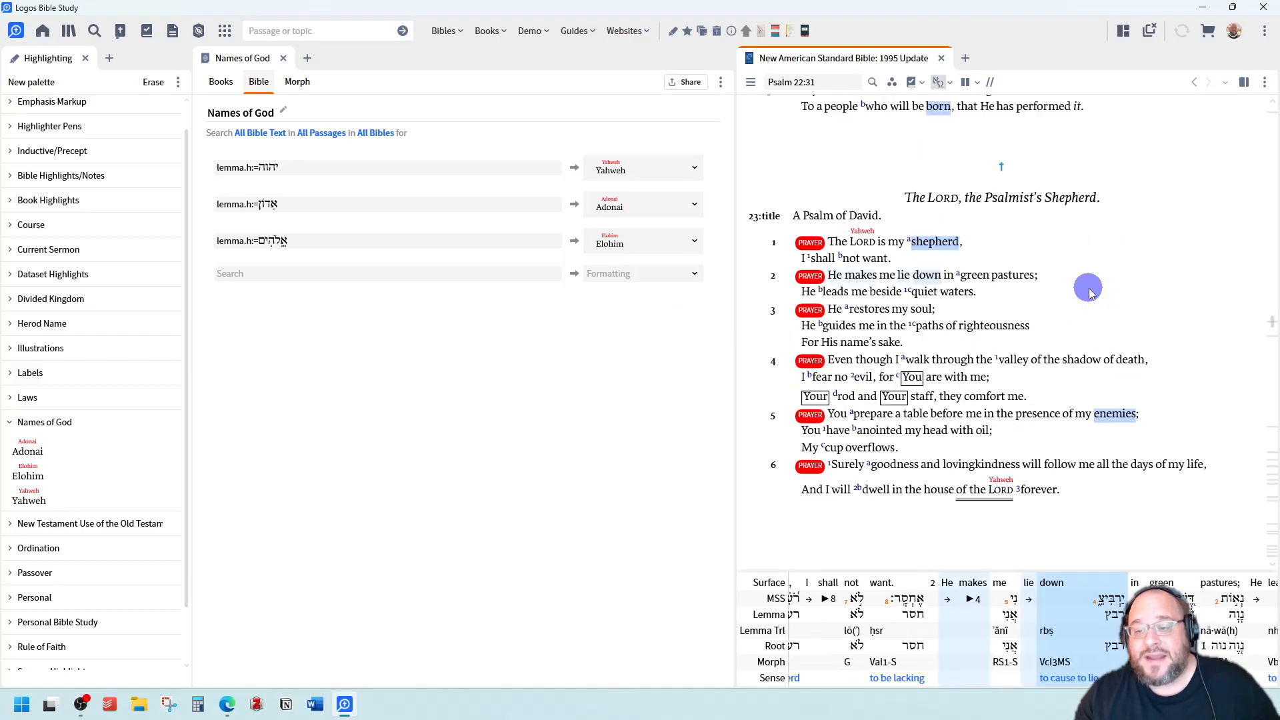
{"action": "scroll", "coordinate": [1083, 293], "scroll_direction": "up", "scroll_amount": 3}
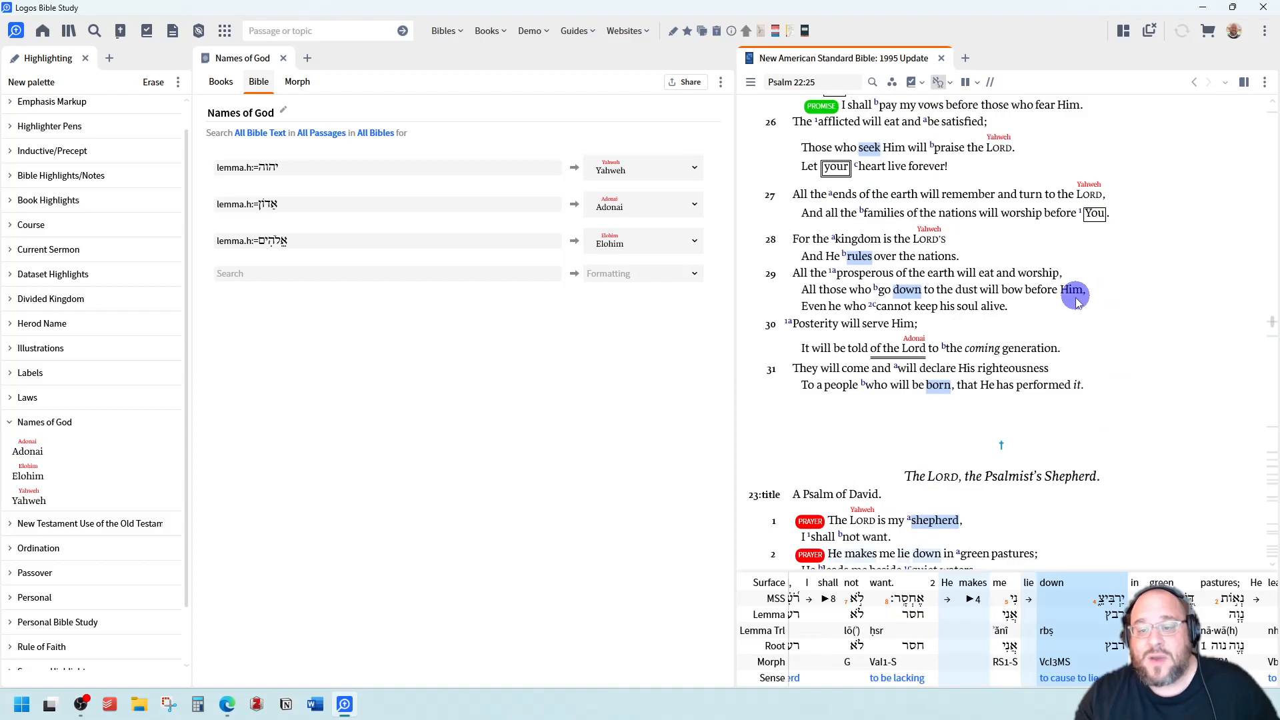